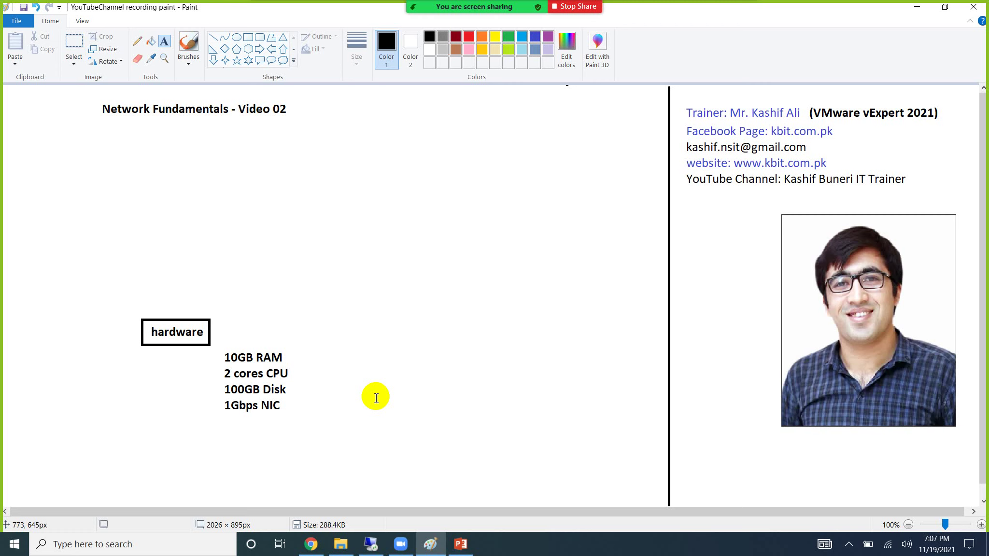
# - Switch to Chrome and view the created playlists of the YouTube channel
pyautogui.click(311, 544)
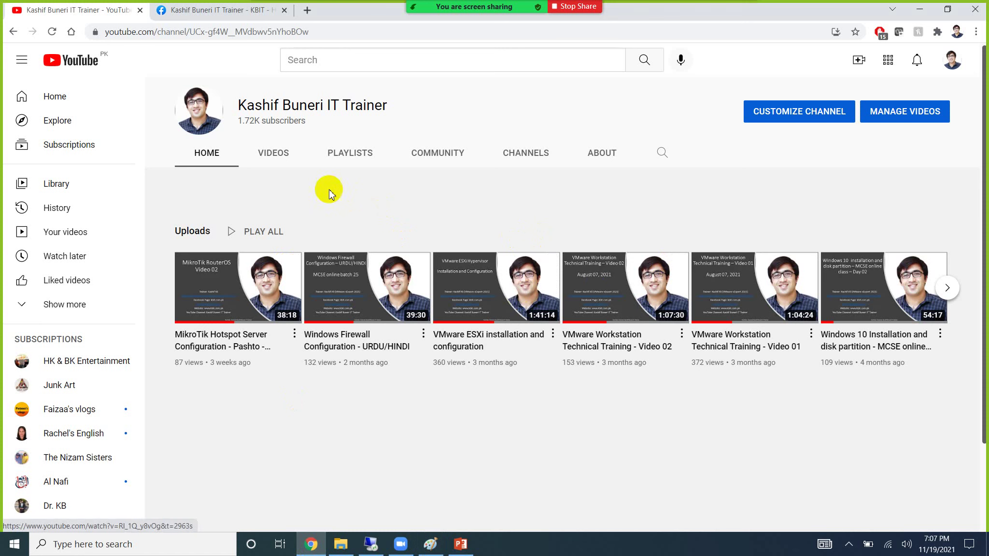
pyautogui.click(343, 155)
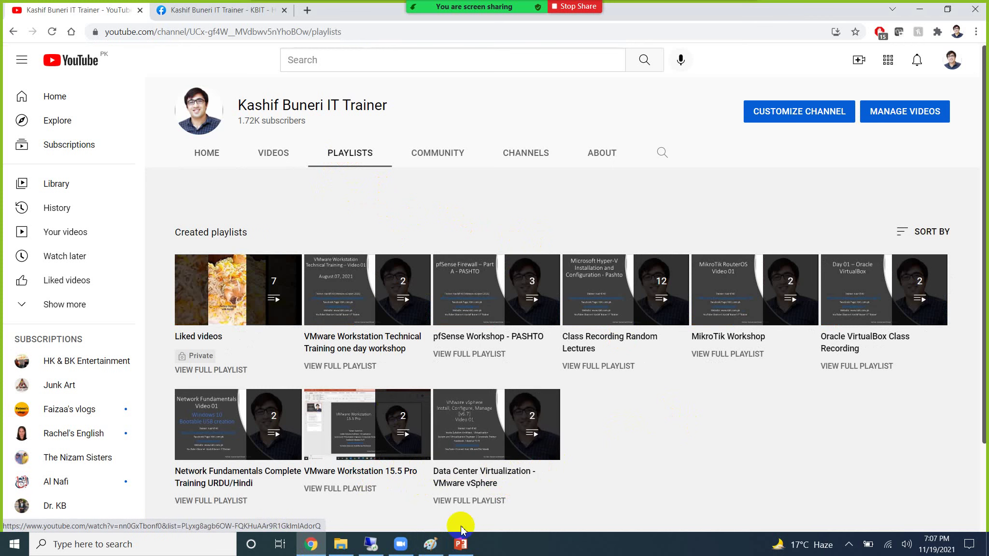
pyautogui.moveTo(434, 551)
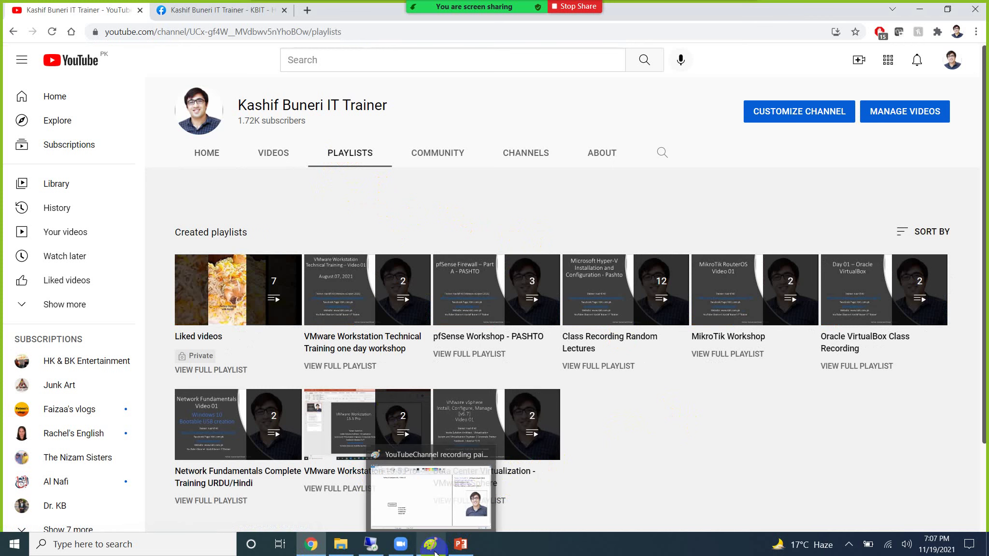
# - Switch to the remote desktop session and power on the YouTube-Class virtual machine in its VMware Remote Console
pyautogui.click(370, 544)
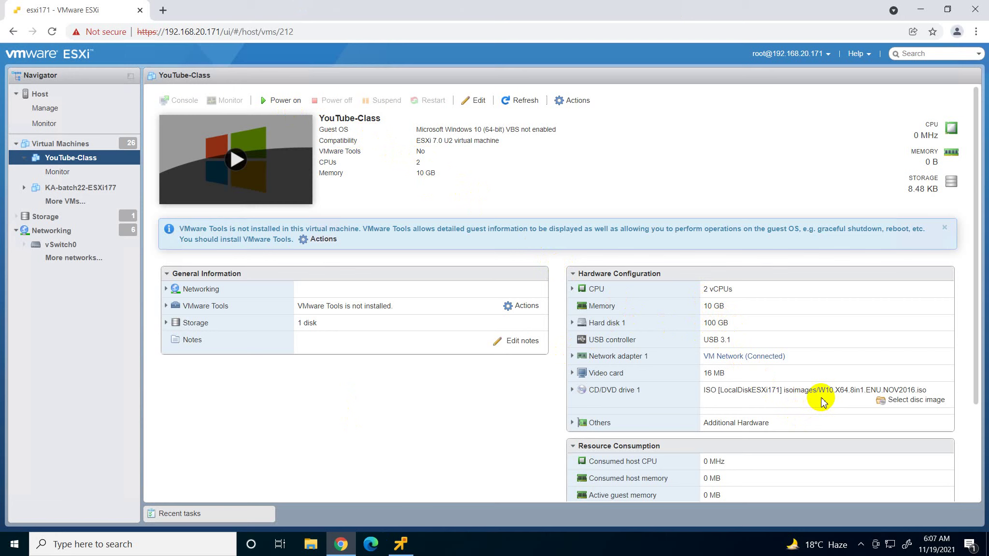
pyautogui.click(397, 551)
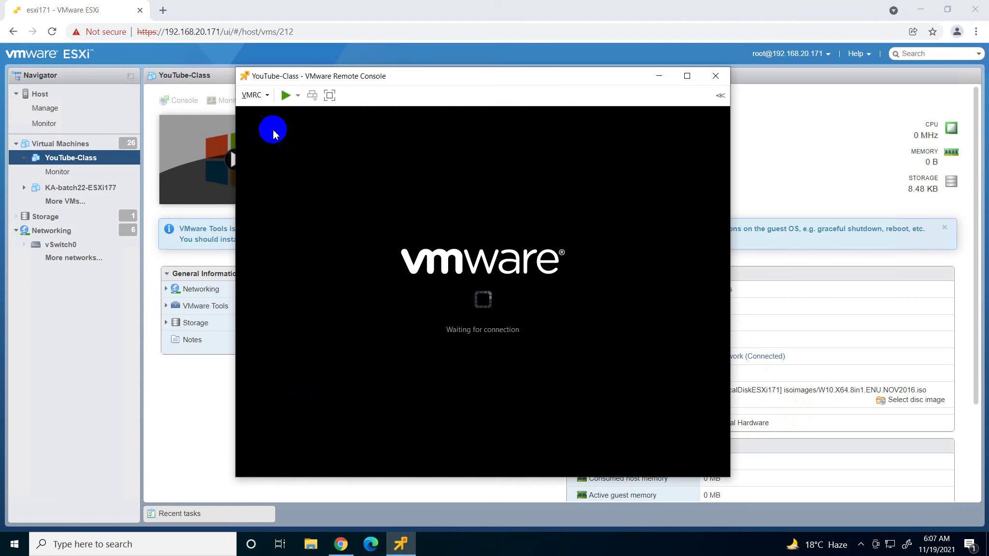
pyautogui.click(285, 95)
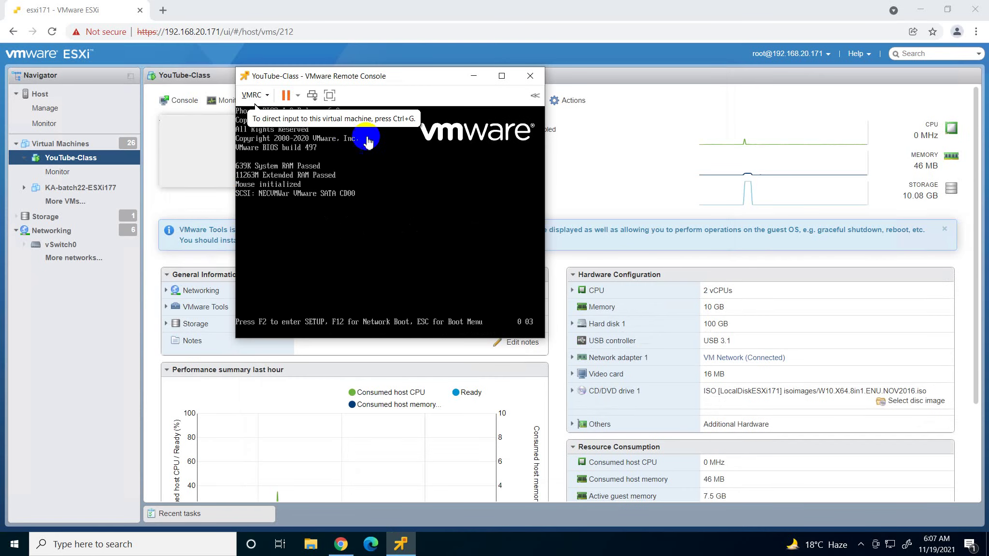
# - Show the console full screen and start the Windows installation with English (United States) language and US keyboard
pyautogui.click(328, 95)
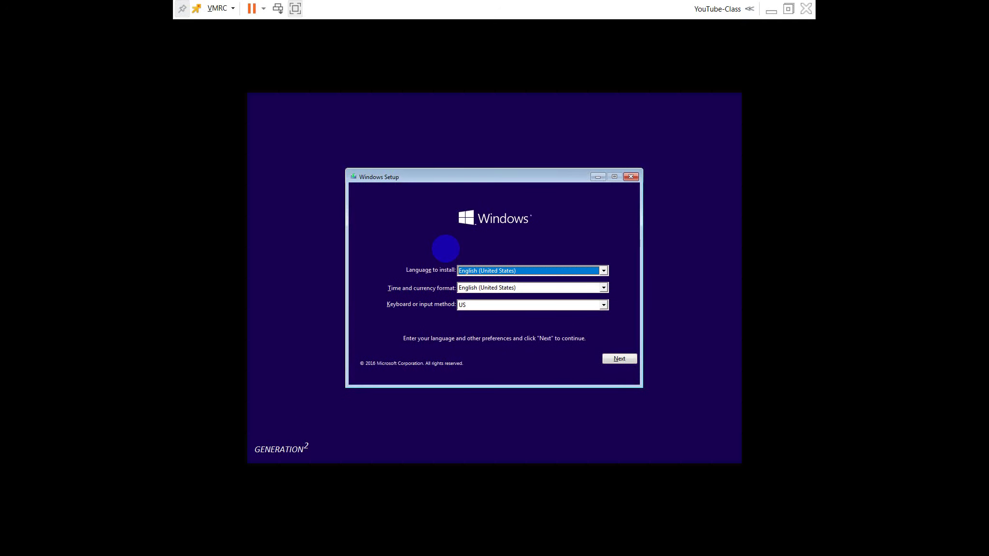
pyautogui.press('Return')
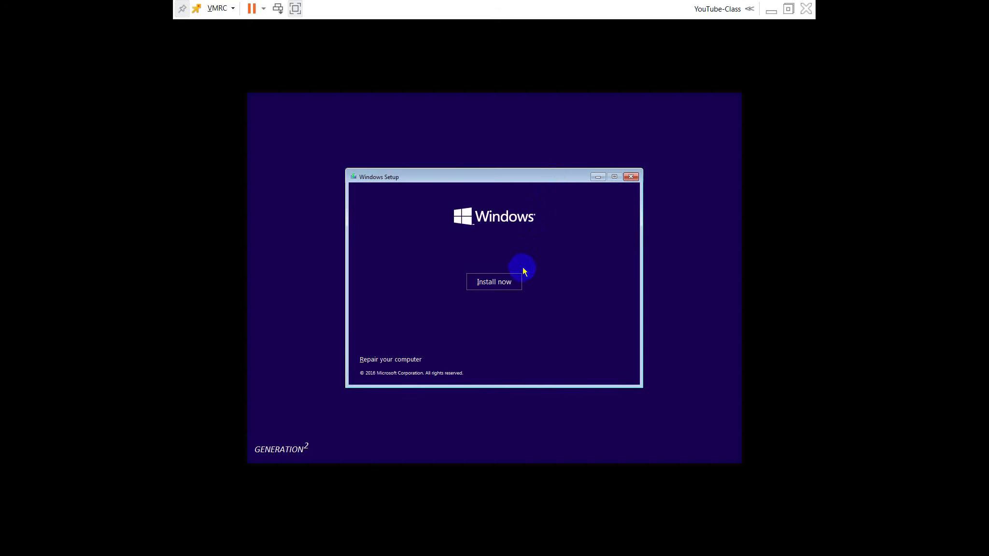
pyautogui.click(517, 280)
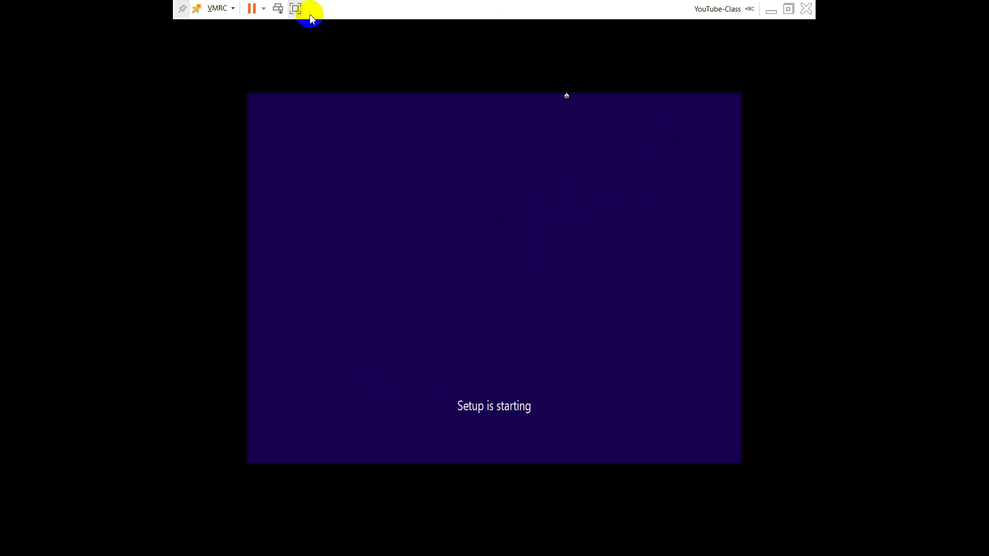
# - Leave full screen, then move and enlarge the Remote Console window until the whole guest screen fits
pyautogui.click(297, 9)
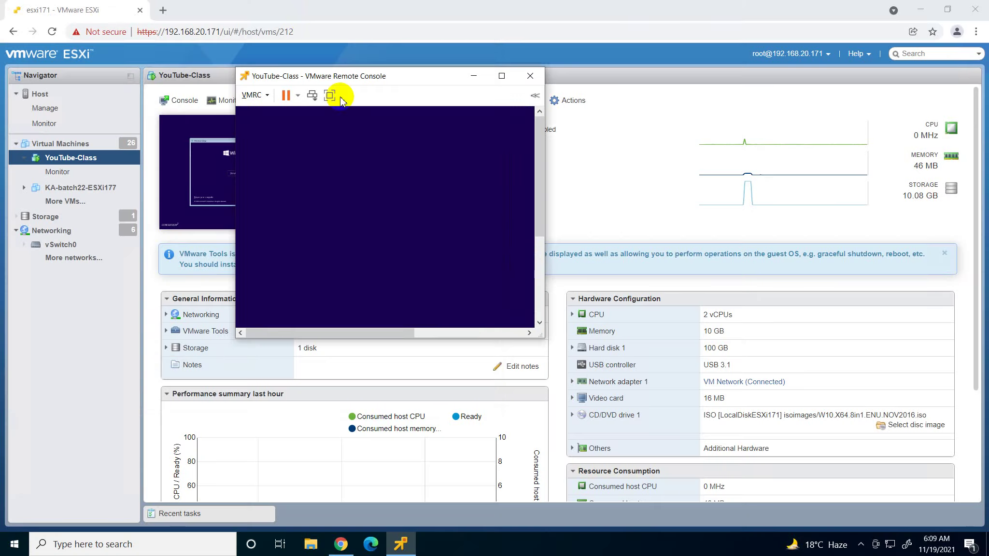
pyautogui.moveTo(537, 333); pyautogui.dragTo(679, 414)
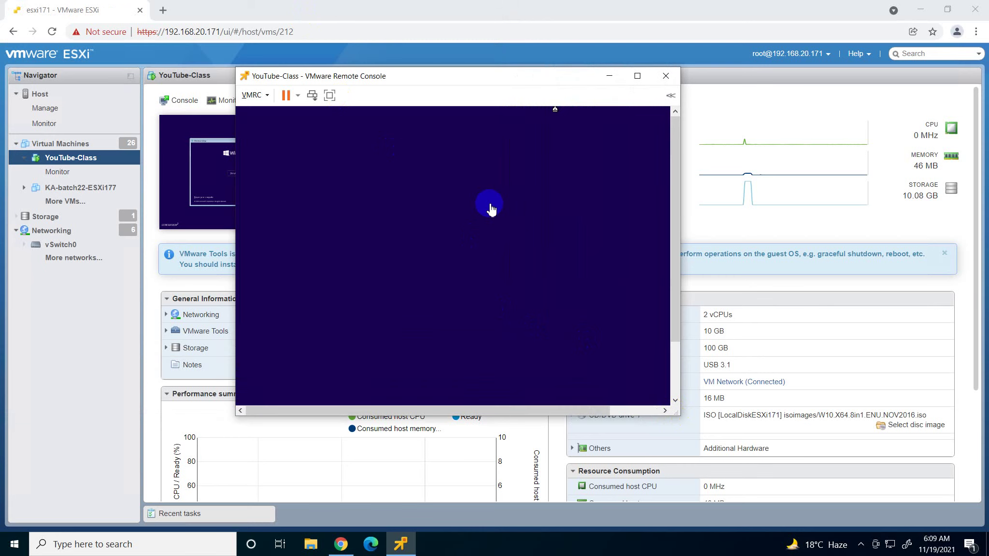
pyautogui.moveTo(406, 81); pyautogui.dragTo(311, 60)
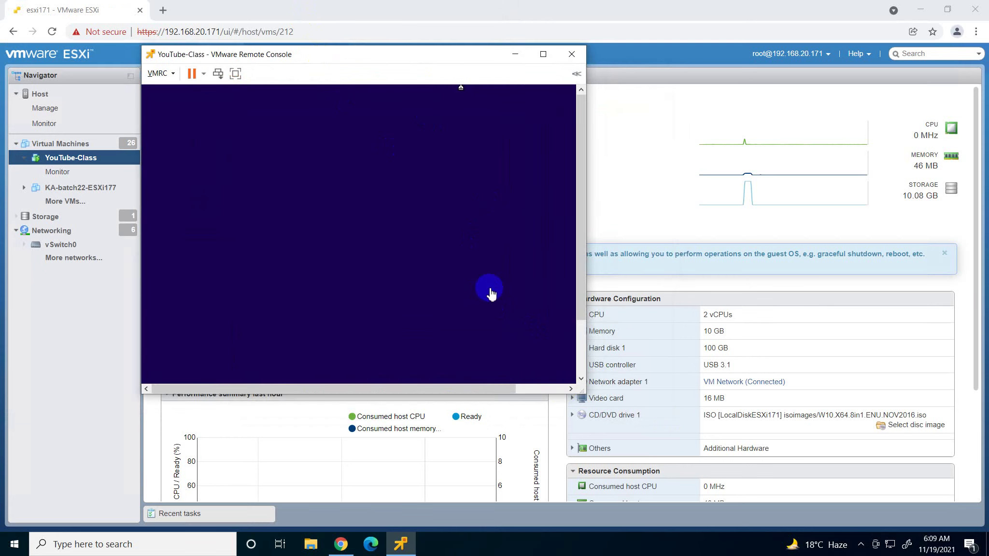
pyautogui.moveTo(580, 392); pyautogui.dragTo(650, 450)
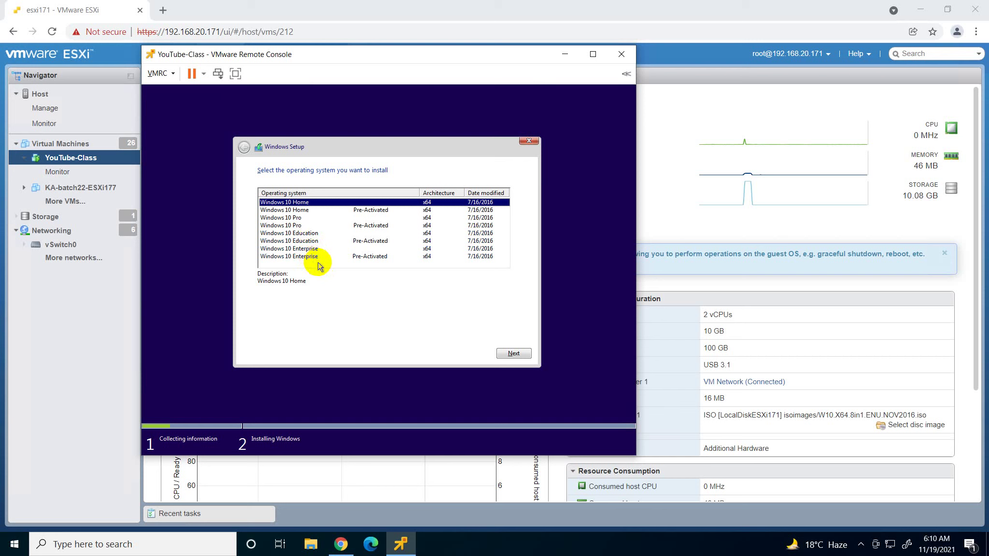
# - Select the pre-activated Windows 10 Pro edition and accept the license terms to reach the installation type choice
pyautogui.click(309, 228)
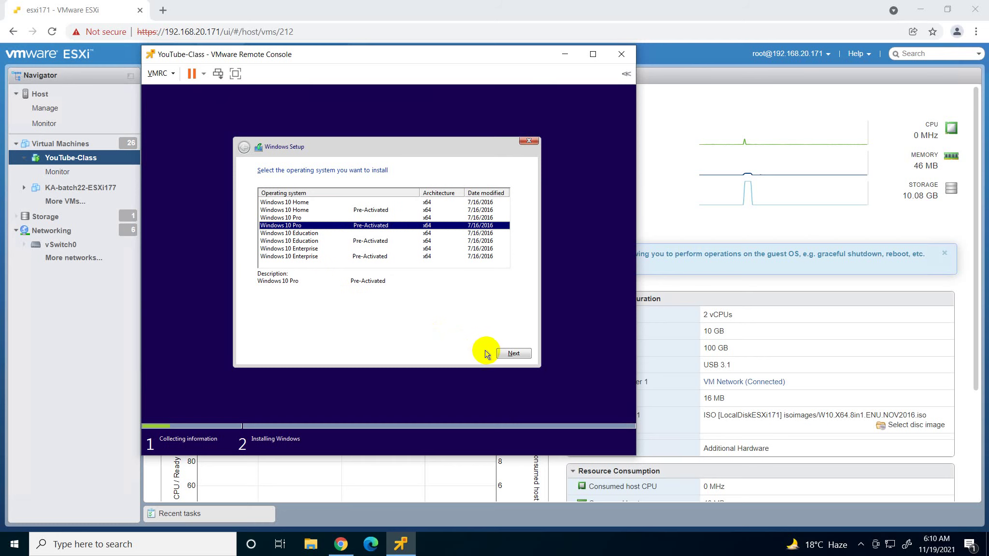
pyautogui.click(508, 354)
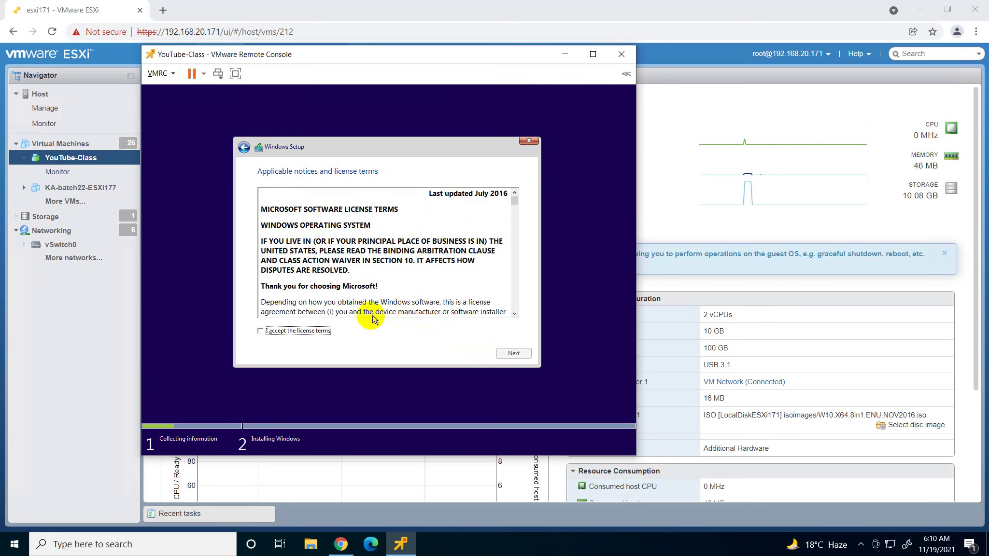
pyautogui.click(328, 332)
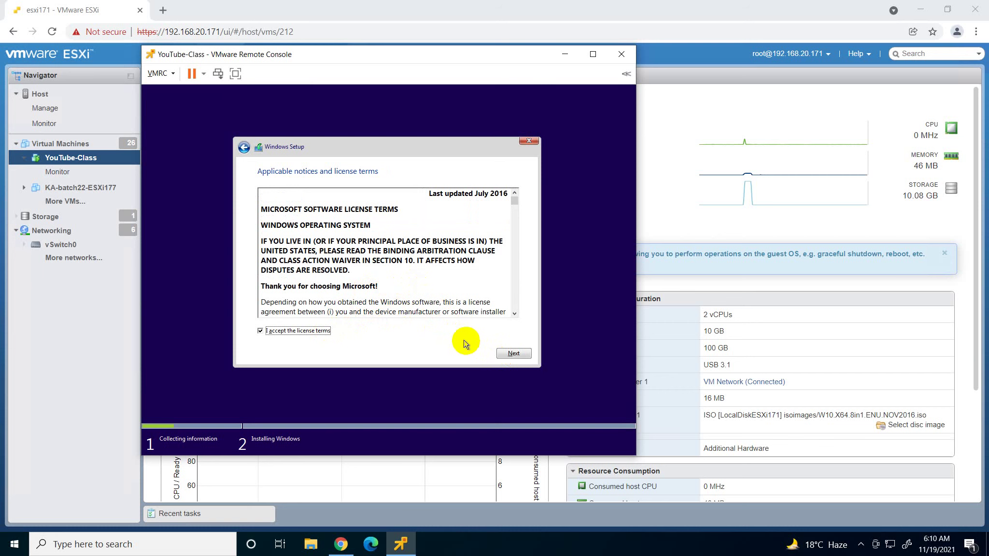
pyautogui.click(502, 353)
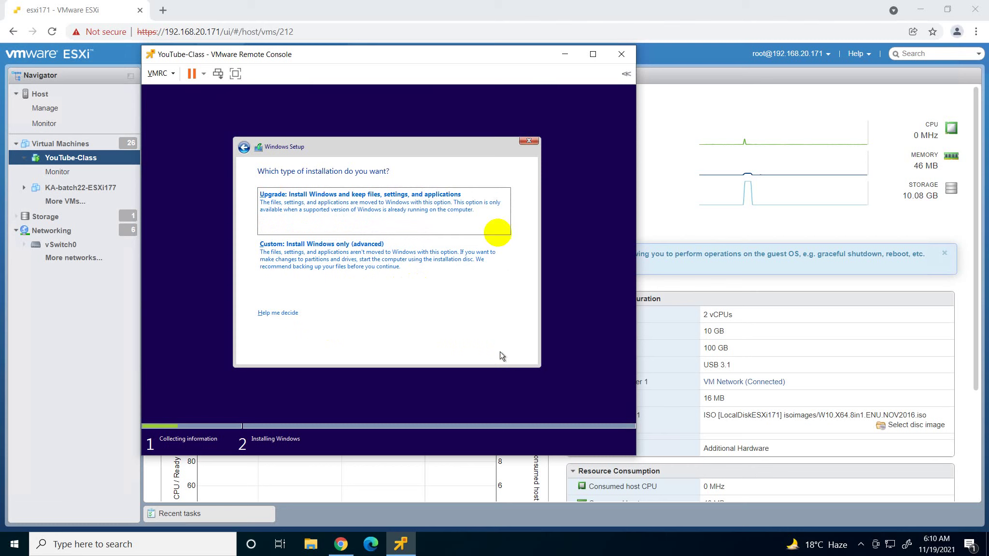
# - Switch to the Paint drawing and add a rectangle about 167 × 58 px right of the existing box, labelled "hardware"
pyautogui.moveTo(524, 4)
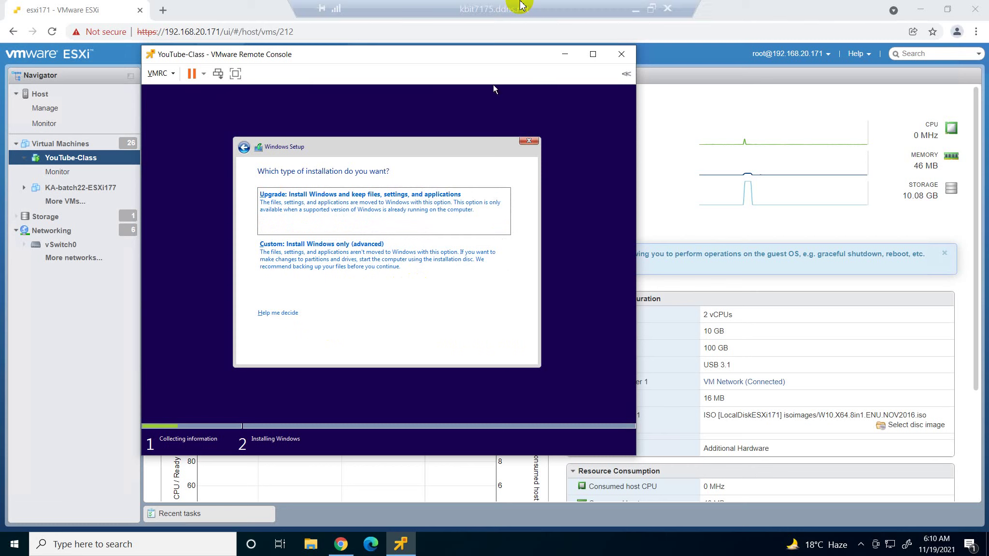
pyautogui.click(635, 10)
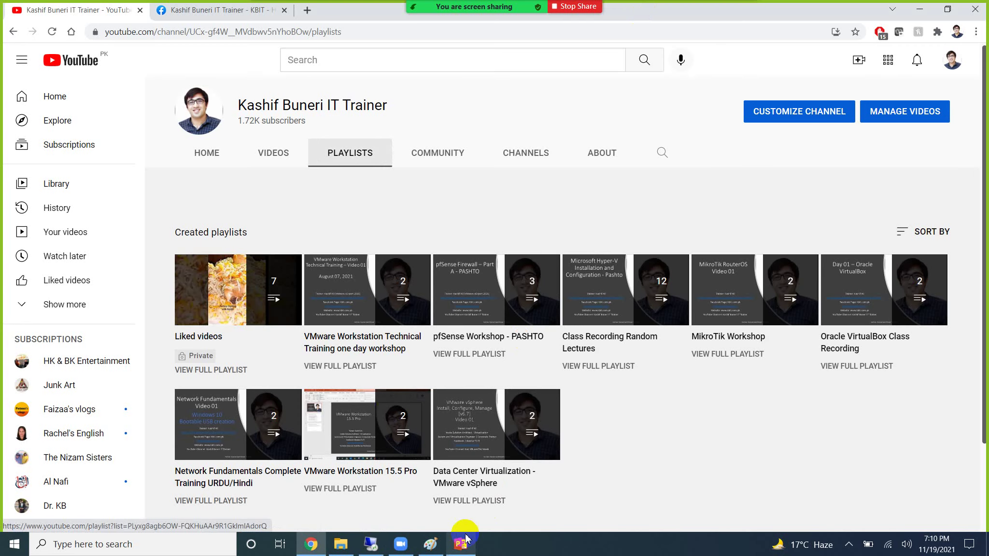
pyautogui.click(430, 544)
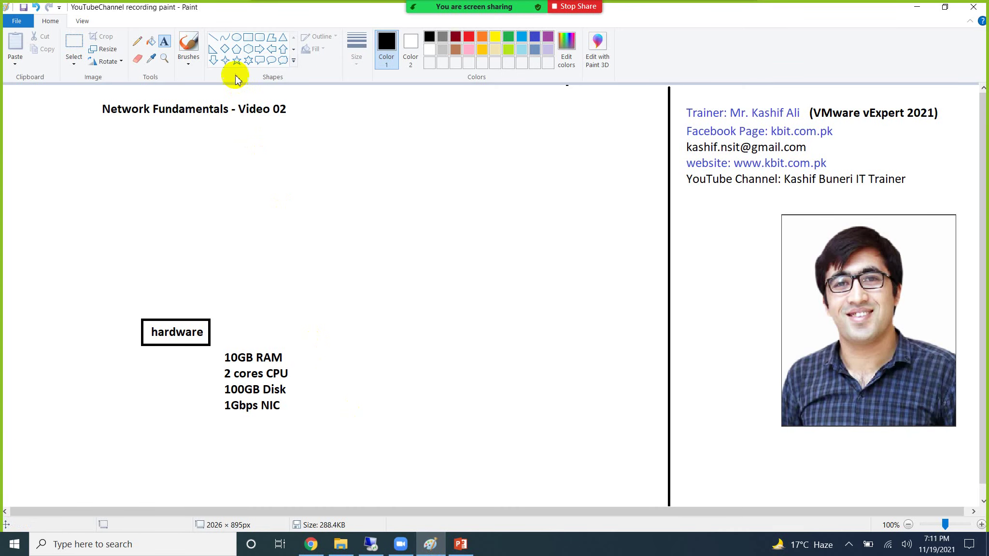
pyautogui.click(247, 38)
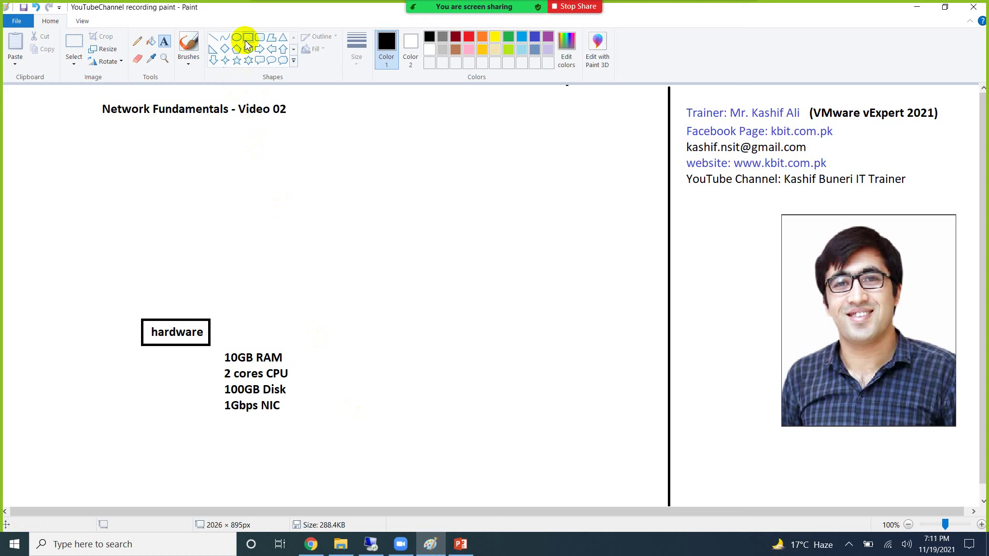
pyautogui.moveTo(376, 271); pyautogui.dragTo(457, 300)
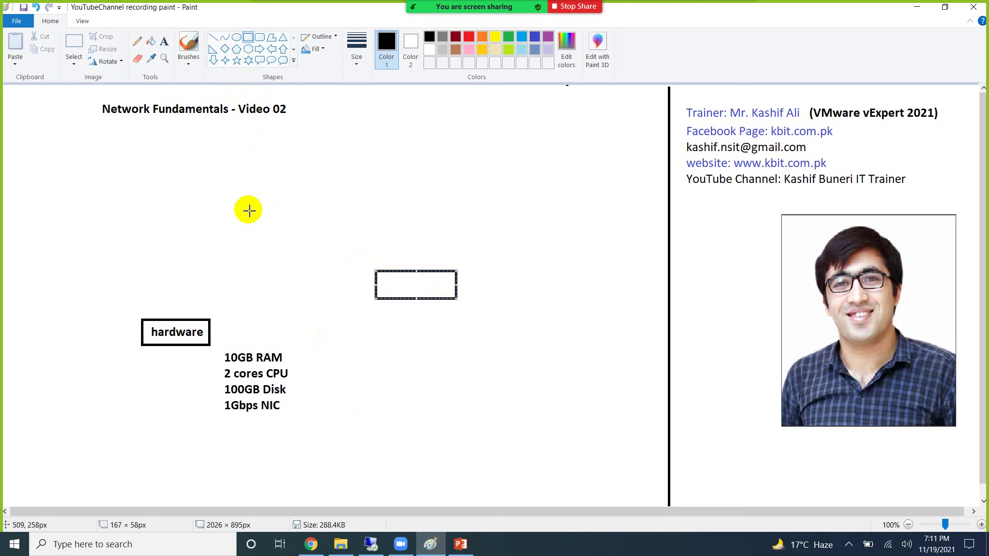
pyautogui.click(164, 42)
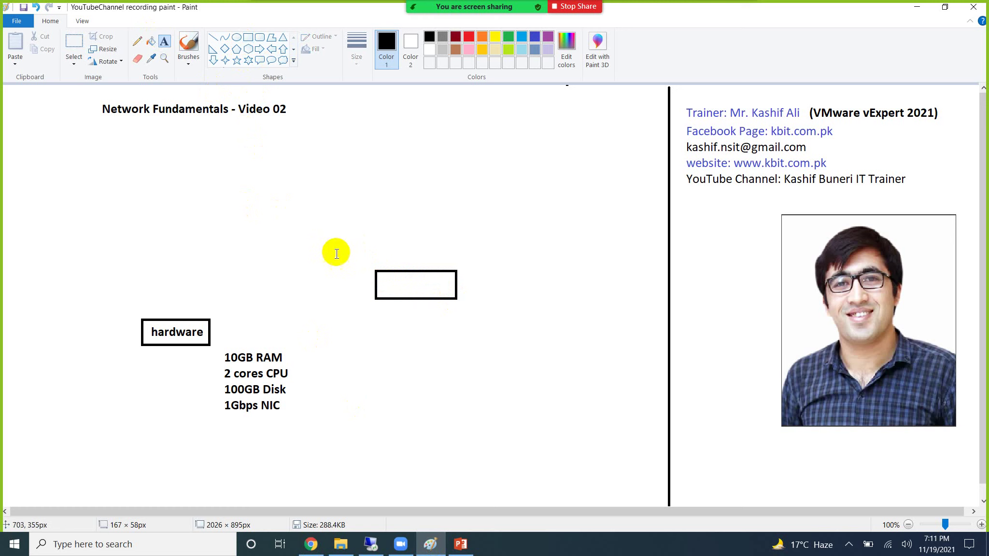
pyautogui.click(382, 282)
pyautogui.write('hardware')
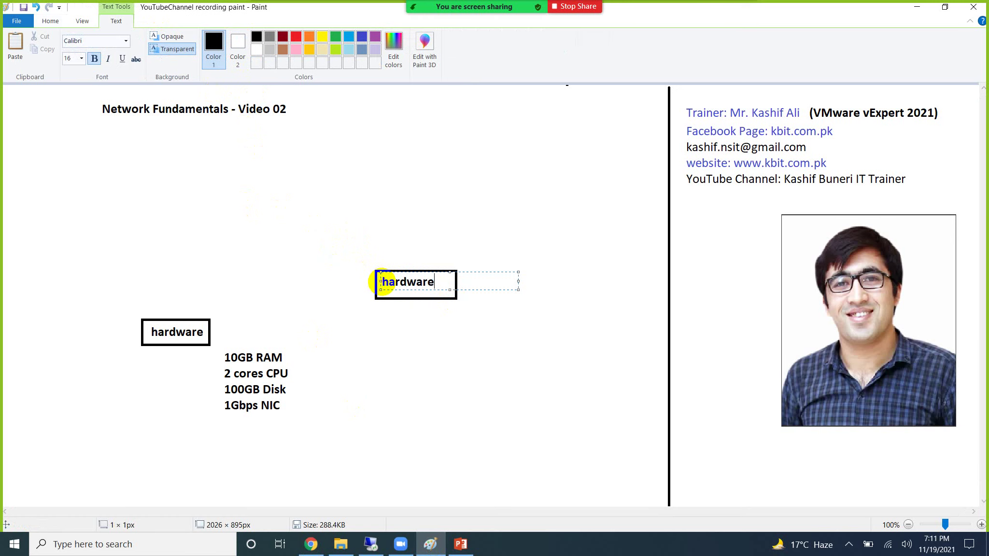
pyautogui.click(386, 315)
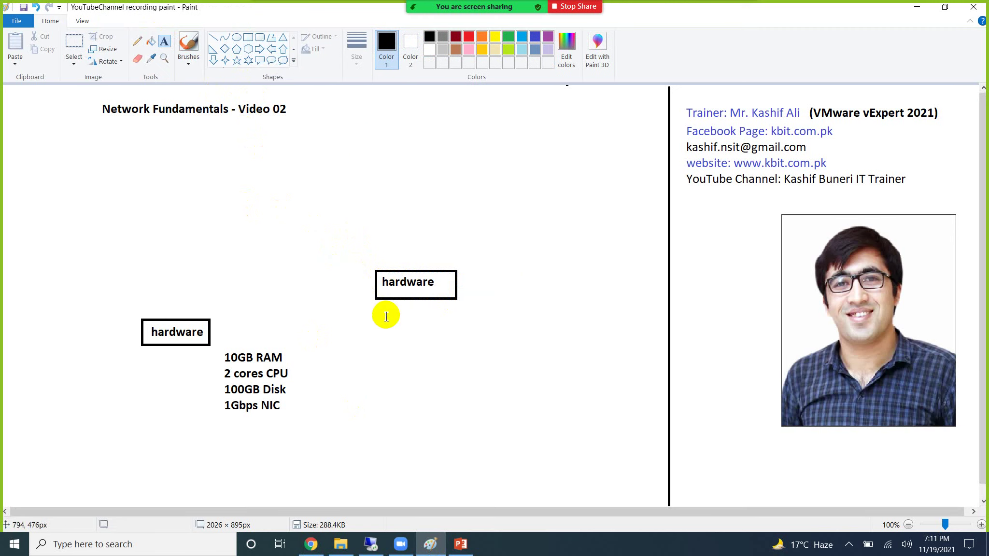
# - Draw a rectangle about 171 × 53 px directly above the new hardware box and label it "windows 8.1"
pyautogui.click(249, 38)
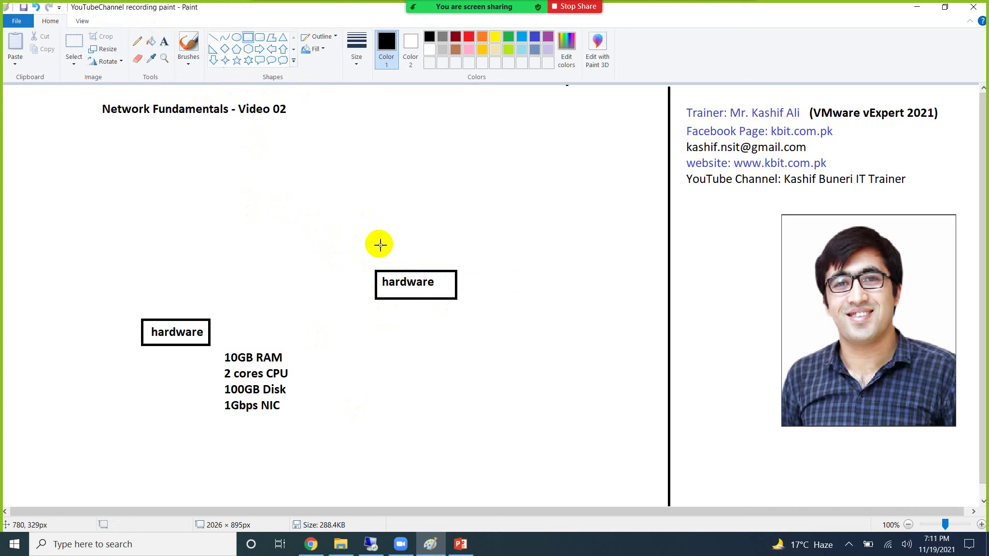
pyautogui.moveTo(376, 269)
pyautogui.mouseDown()
pyautogui.moveTo(411, 247)
pyautogui.moveTo(457, 244)
pyautogui.mouseUp()
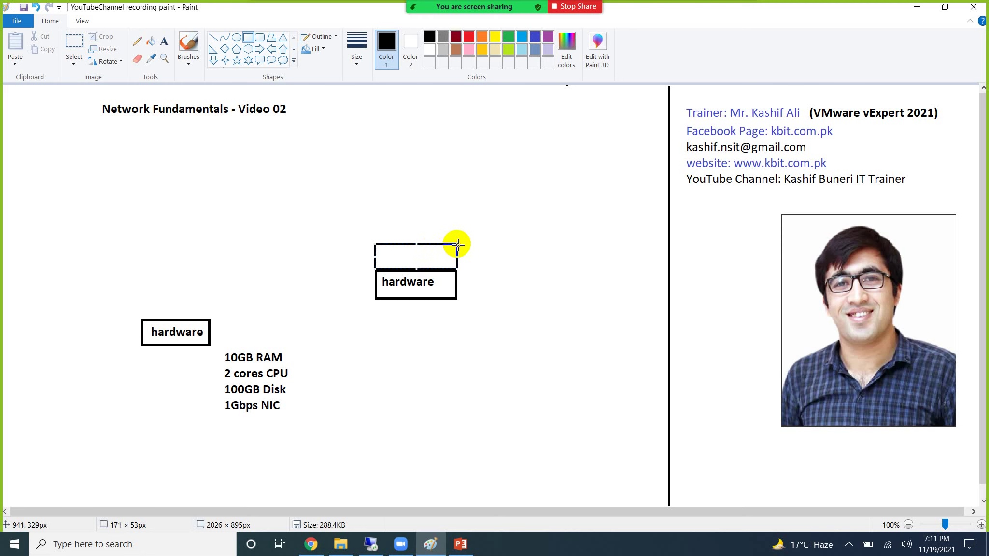
pyautogui.click(164, 43)
pyautogui.click(381, 257)
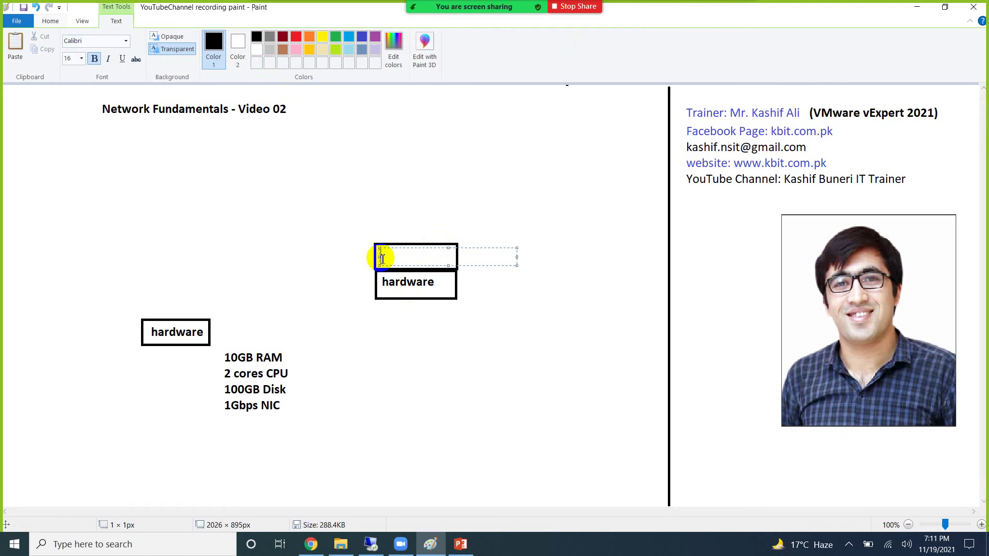
pyautogui.write('windows 8.1')
pyautogui.click(336, 225)
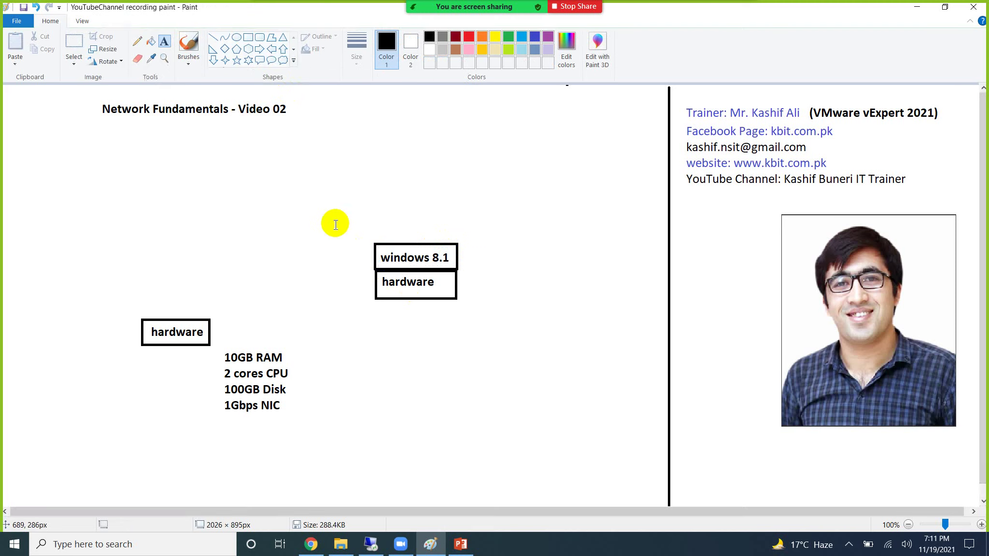
# - Draw a rectangle about 171 × 77 px on top of the windows 8.1 box and label it "APP"
pyautogui.click(248, 37)
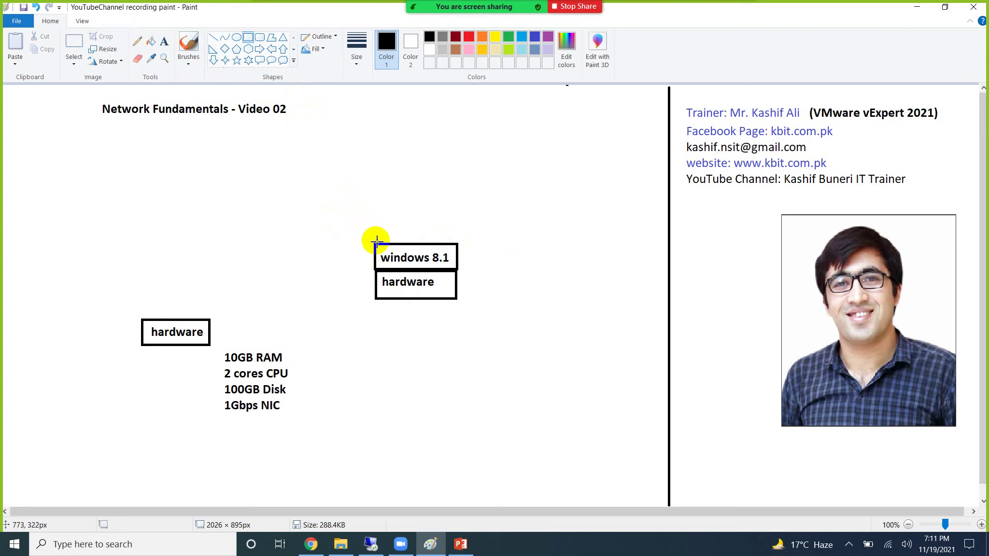
pyautogui.moveTo(377, 241)
pyautogui.mouseDown()
pyautogui.moveTo(396, 212)
pyautogui.moveTo(457, 206)
pyautogui.mouseUp()
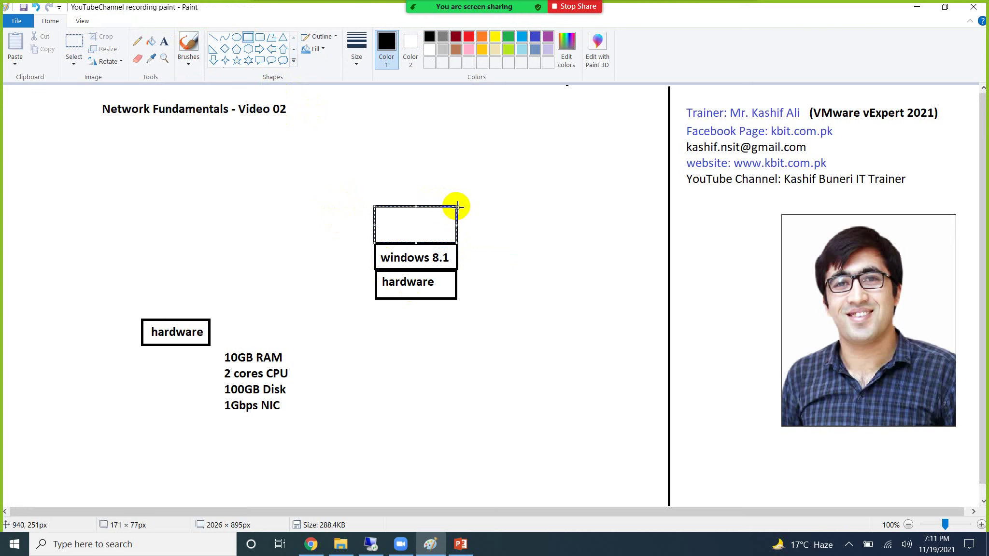
pyautogui.click(164, 41)
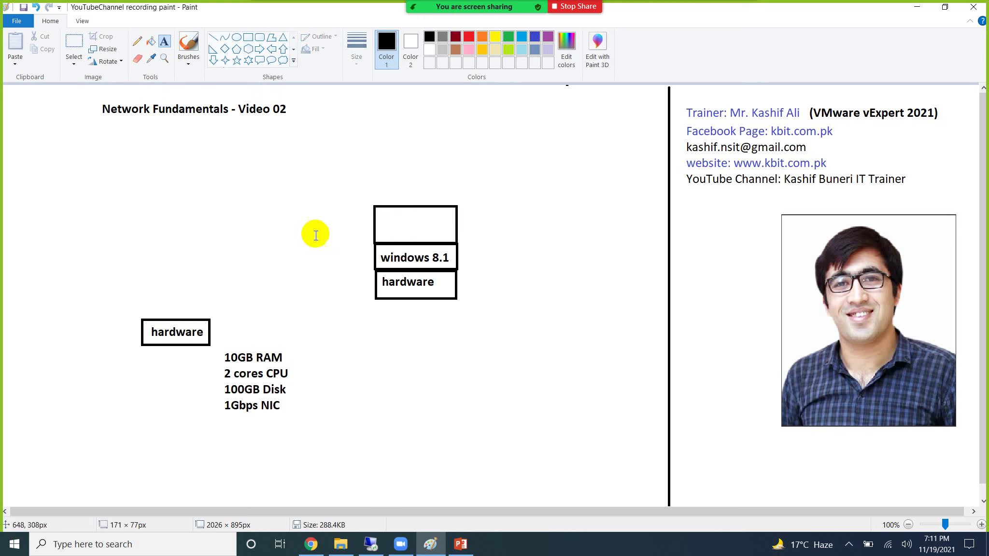
pyautogui.click(389, 226)
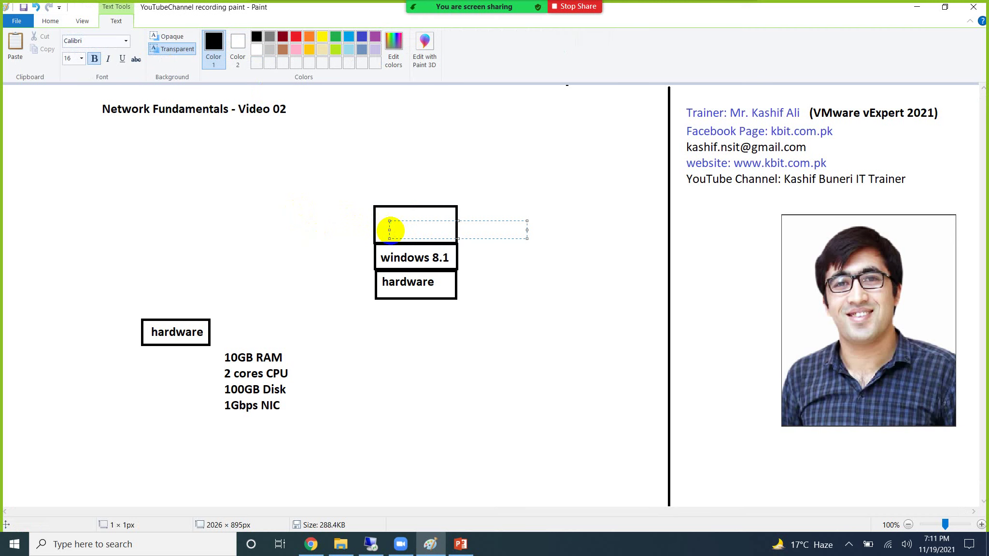
pyautogui.write('APPA')
pyautogui.press('BackSpace')
pyautogui.click(448, 338)
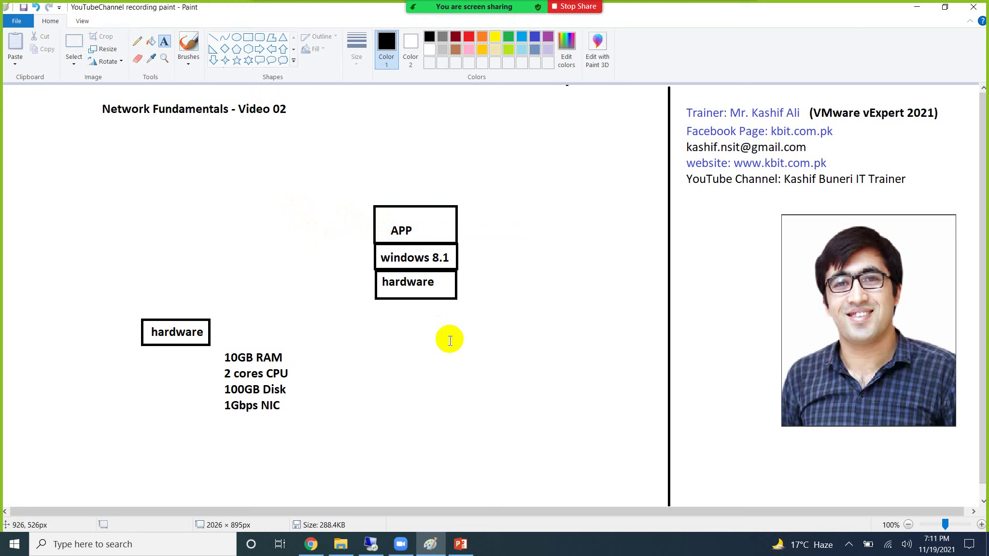
pyautogui.click(446, 269)
# - Switch to the remote desktop session, choose the Custom: Install Windows only (advanced) installation and select the unallocated space on Drive 0
pyautogui.click(372, 544)
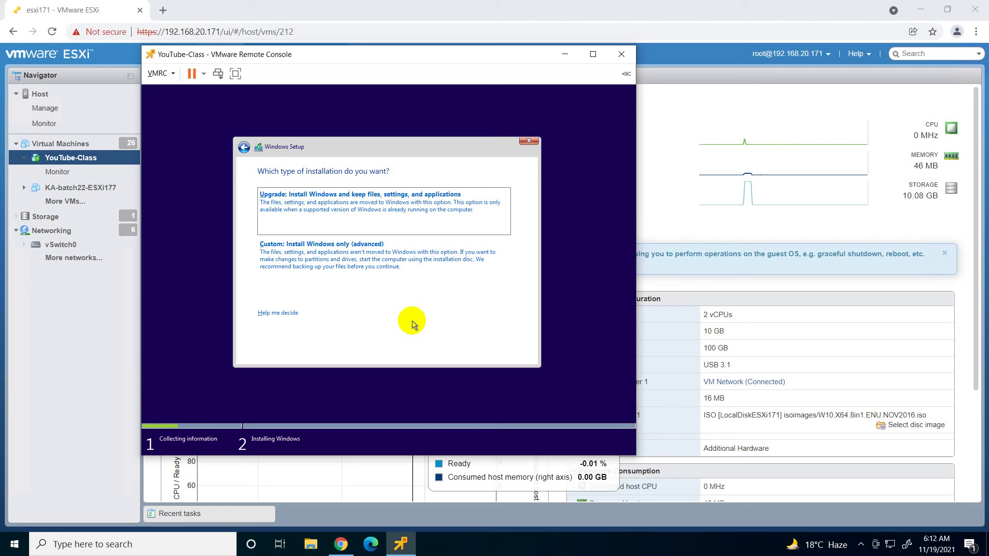
pyautogui.click(363, 271)
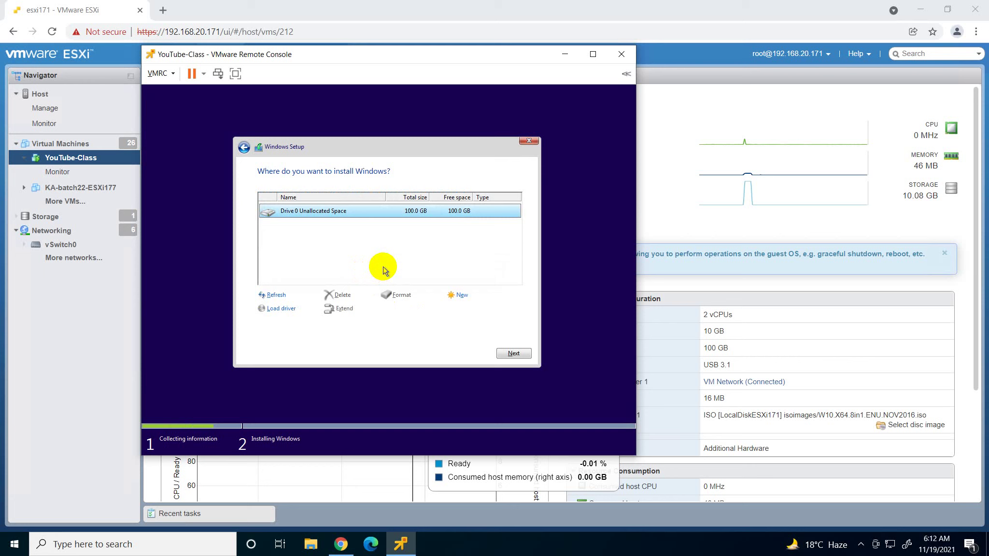
pyautogui.click(383, 269)
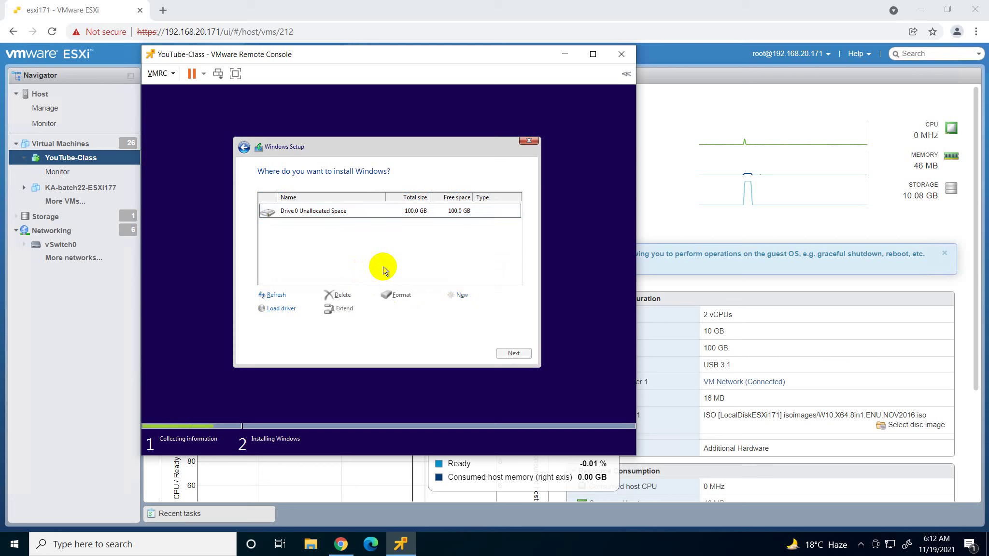
pyautogui.click(341, 219)
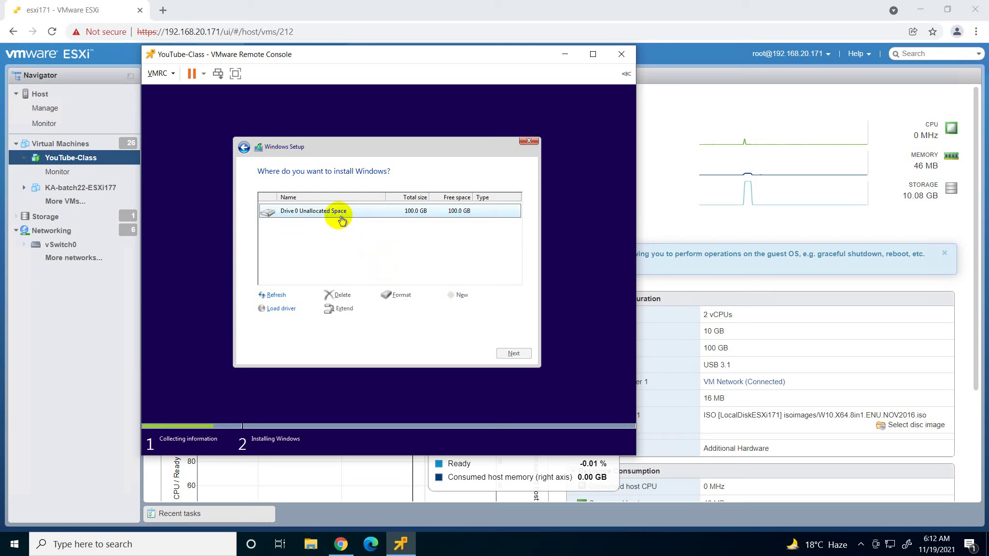
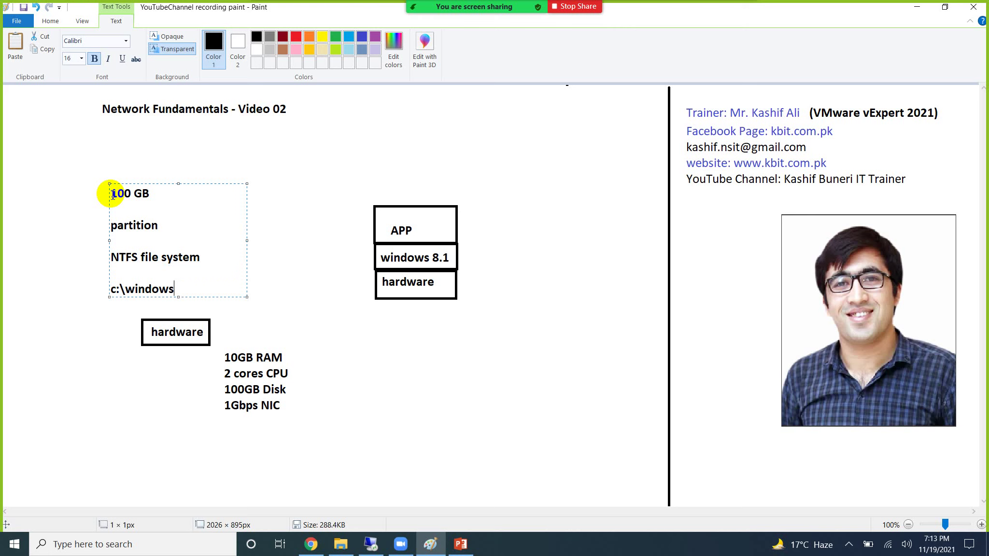
# - Add a text note below the APP, windows 8.1 and hardware stack in Paint reading "100 GB" and, after a blank line, "partitions"
pyautogui.click(390, 389)
pyautogui.click(389, 389)
pyautogui.write('100')
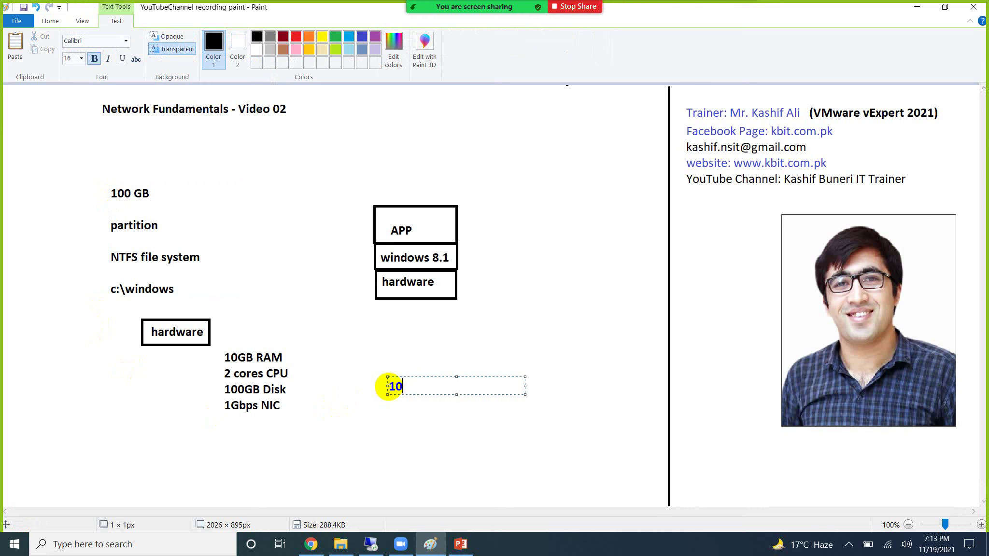
pyautogui.write(' GB')
pyautogui.press('Return')
pyautogui.press('Return')
pyautogui.write('partitin')
pyautogui.press('BackSpace')
pyautogui.write('ons')
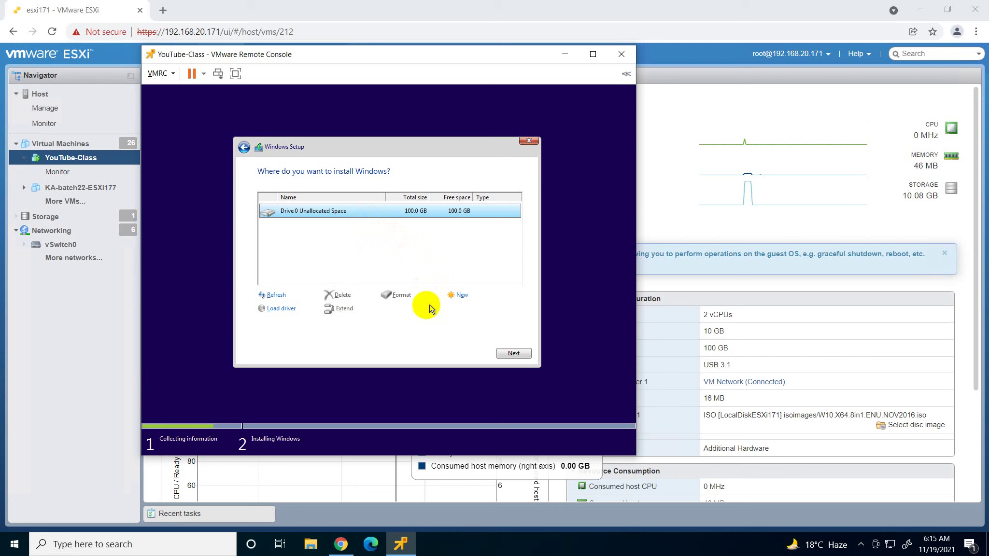
# - Create a 33000 MB partition in the Drive 0 unallocated space and accept the additional system partitions
pyautogui.click(456, 300)
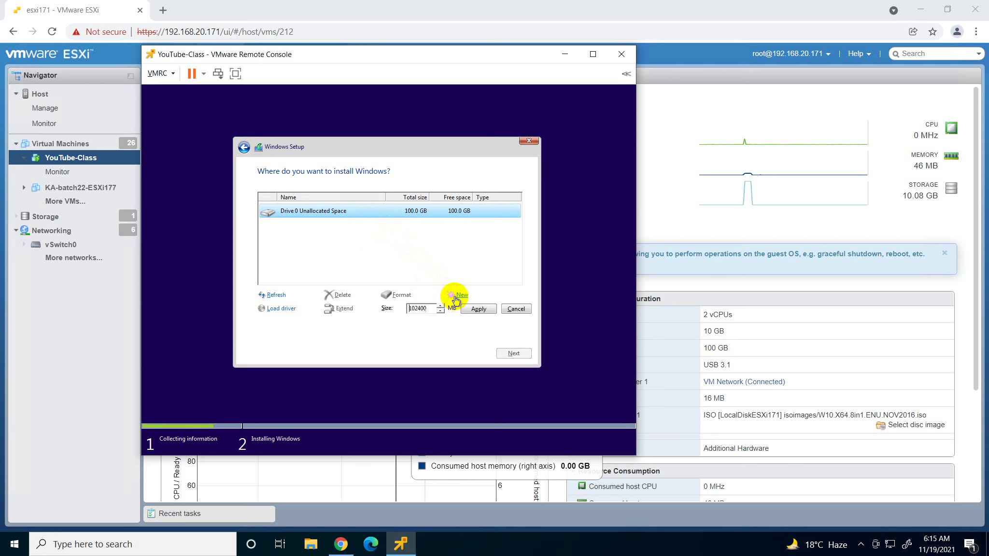
pyautogui.click(426, 309)
pyautogui.moveTo(425, 309); pyautogui.dragTo(399, 310)
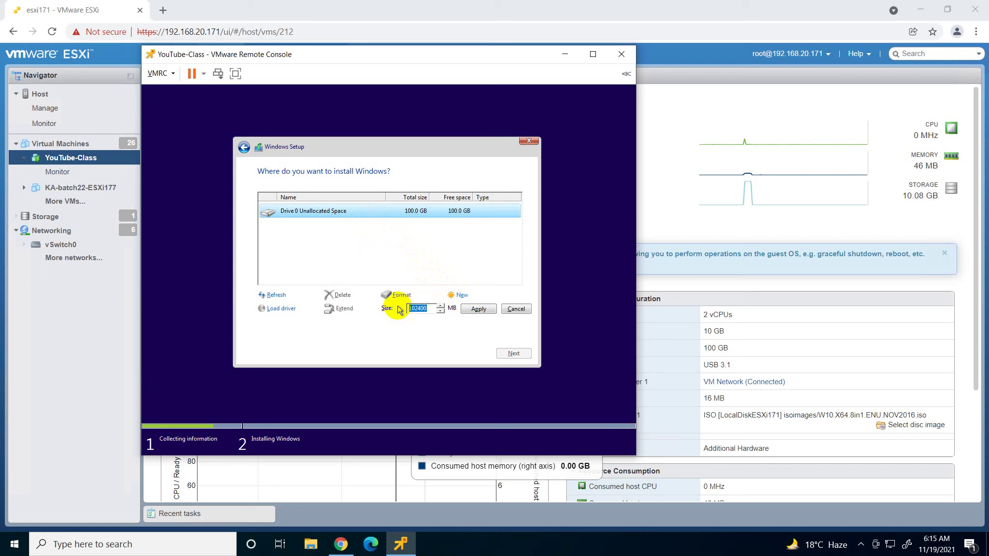
pyautogui.write('33000')
pyautogui.click(478, 311)
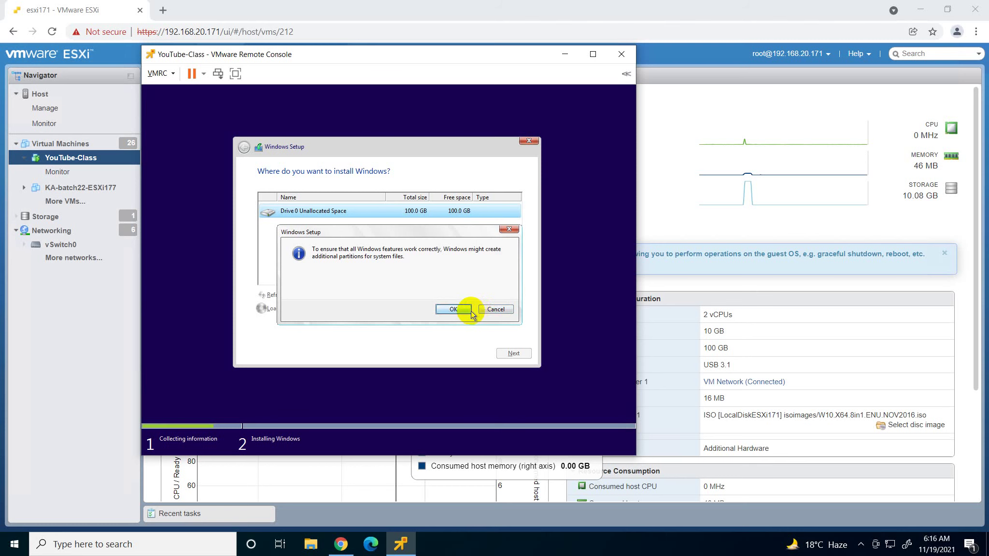
pyautogui.click(468, 310)
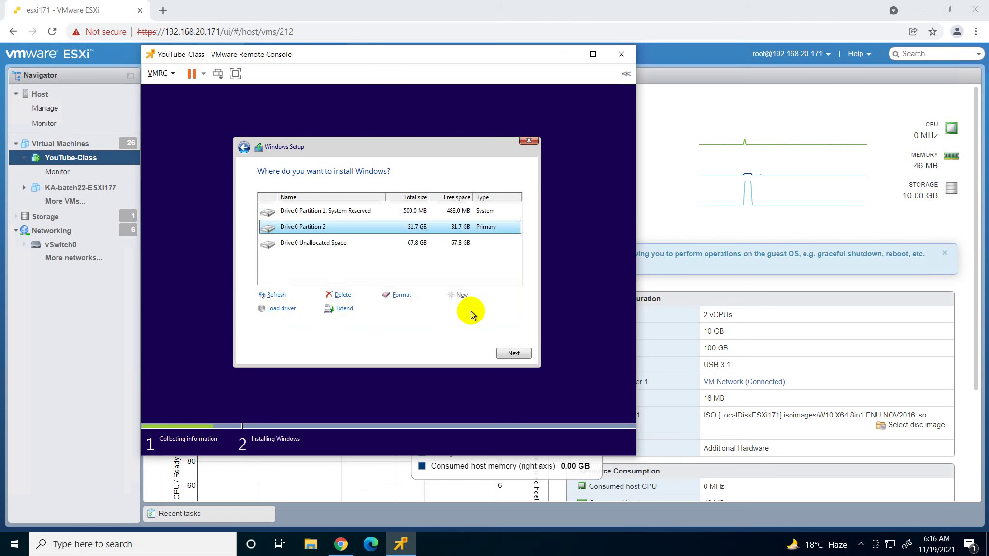
# - Create a 15000 MB partition from the unallocated space left after Partition 2
pyautogui.click(363, 241)
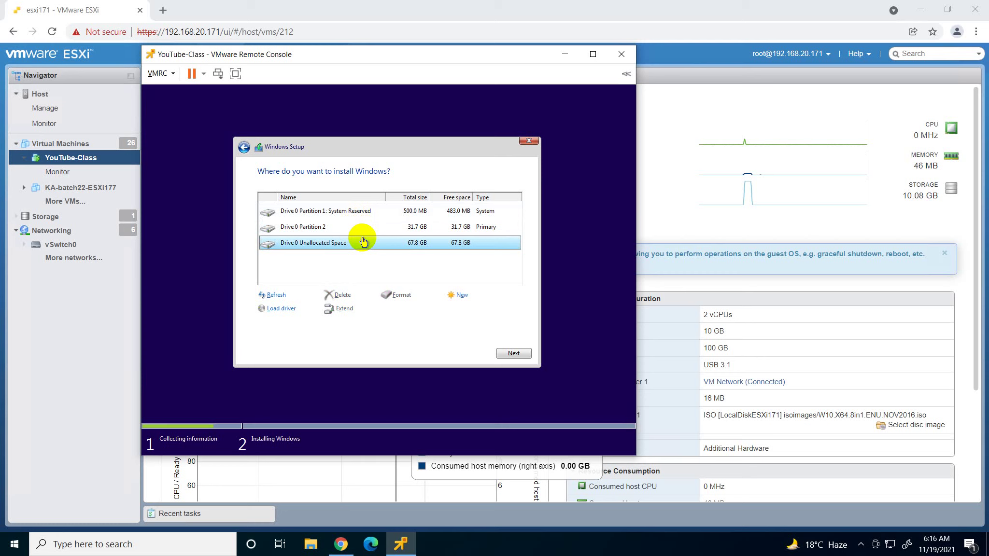
pyautogui.click(464, 298)
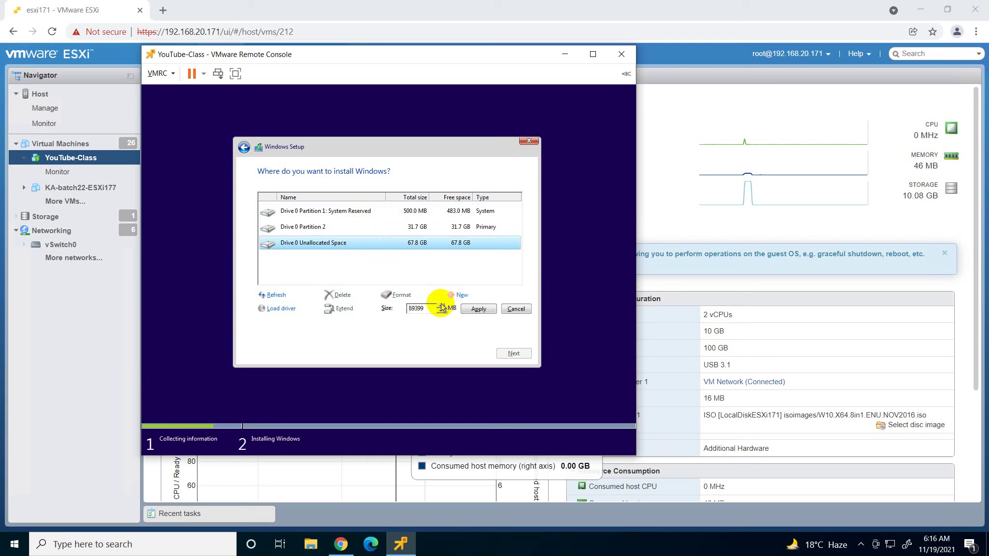
pyautogui.moveTo(432, 309); pyautogui.dragTo(406, 312)
pyautogui.write('15000')
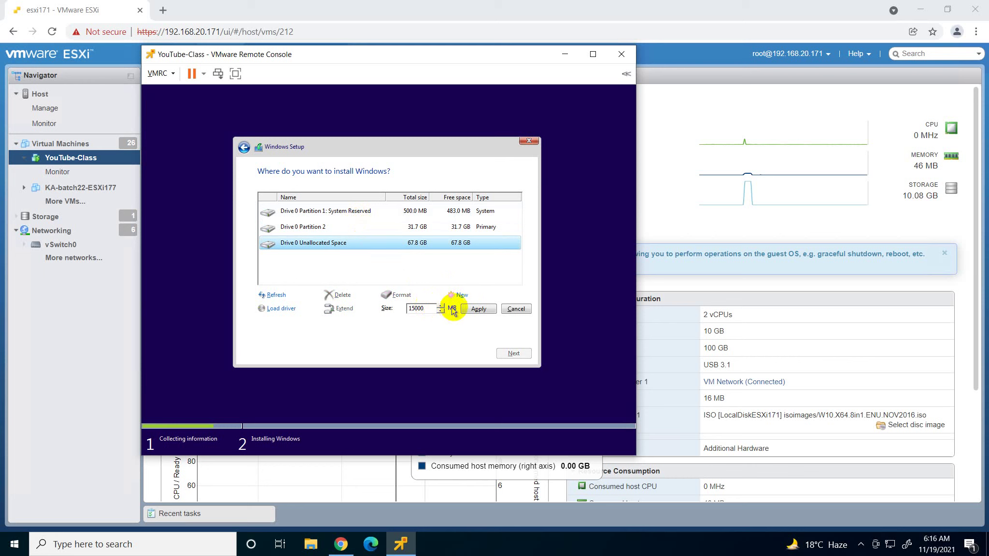
pyautogui.click(477, 309)
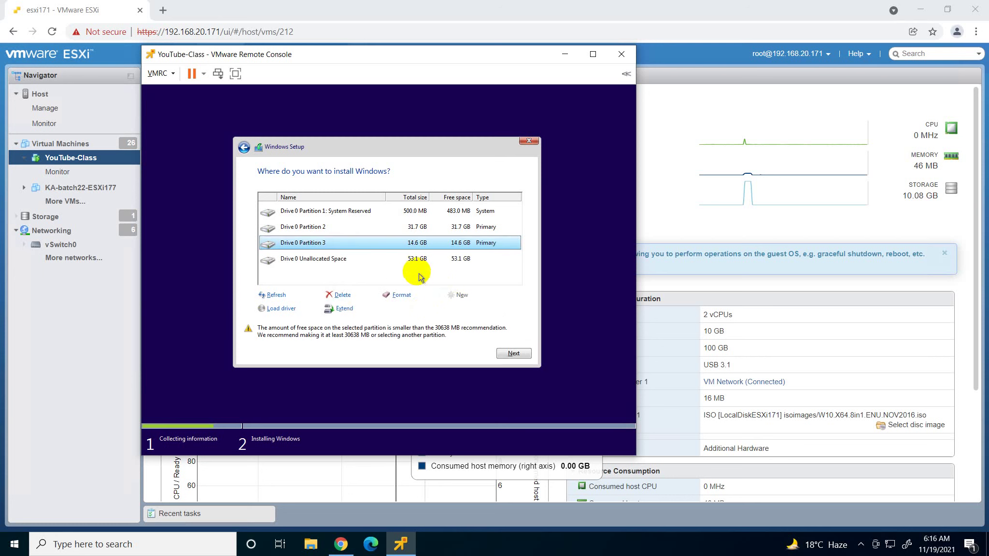
# - Create another 15000 MB partition from the space after Partition 3, and select the remaining unallocated space
pyautogui.click(415, 261)
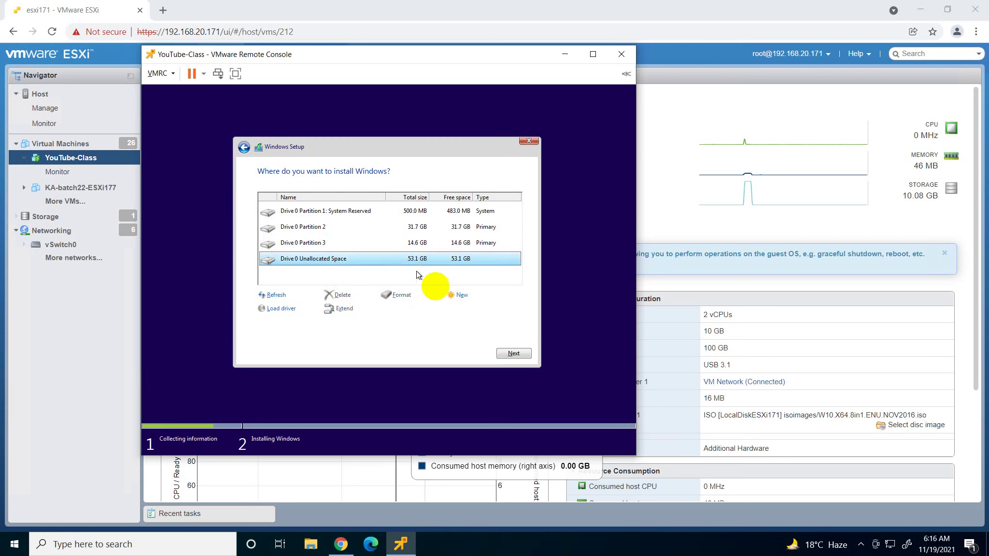
pyautogui.click(449, 299)
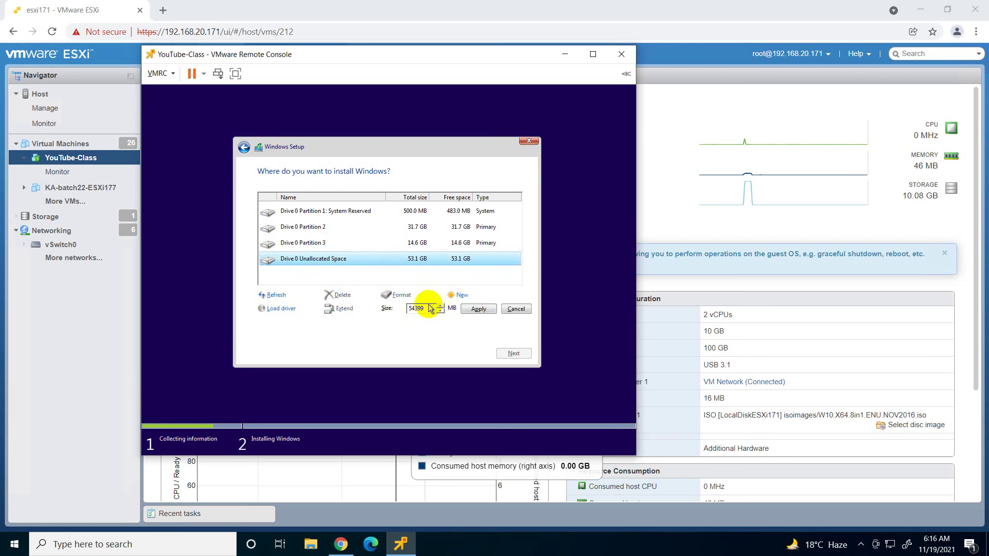
pyautogui.click(415, 307)
pyautogui.moveTo(415, 306); pyautogui.dragTo(406, 312)
pyautogui.write('15000')
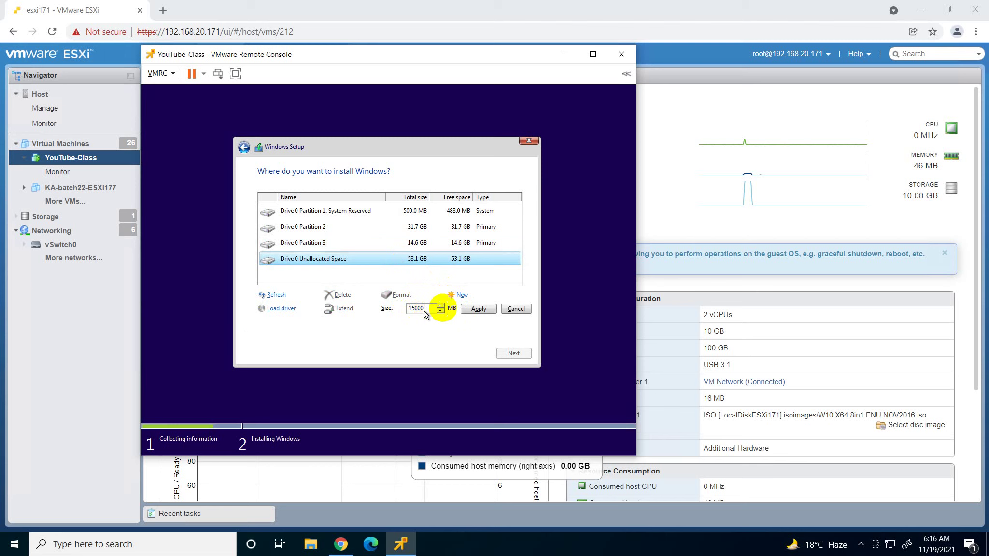
pyautogui.click(470, 309)
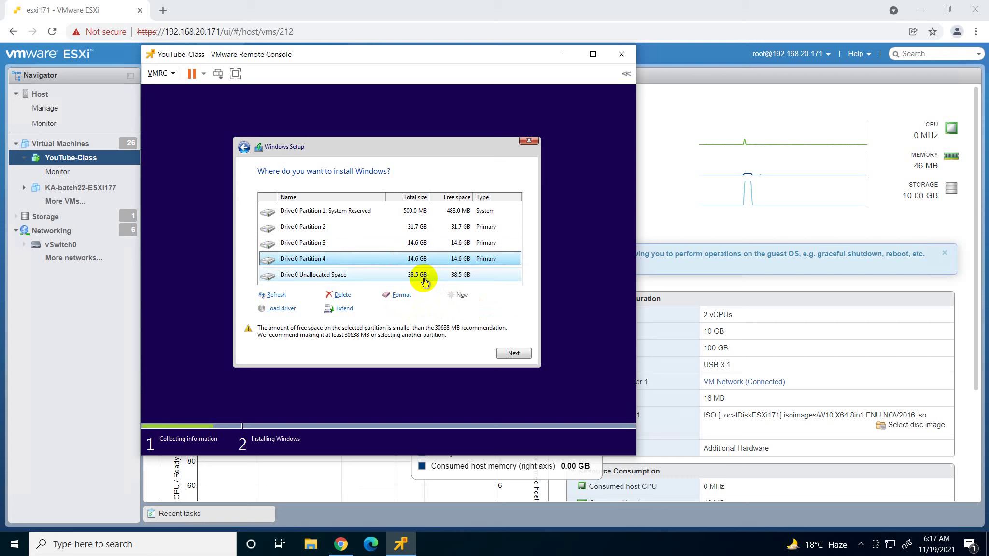
pyautogui.click(420, 276)
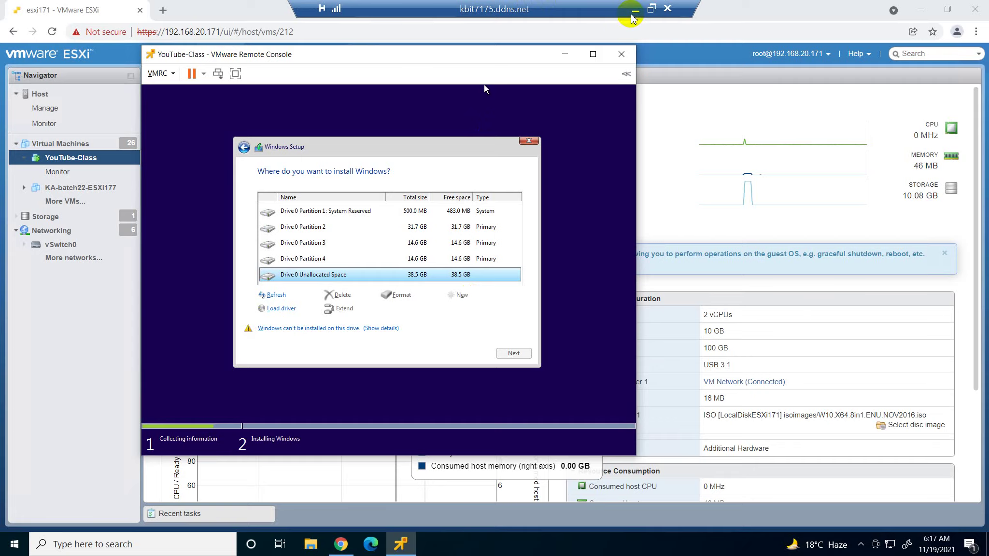
# - Switch to the Paint drawing and add the text "Disk" above and to the right of the APP box
pyautogui.click(632, 14)
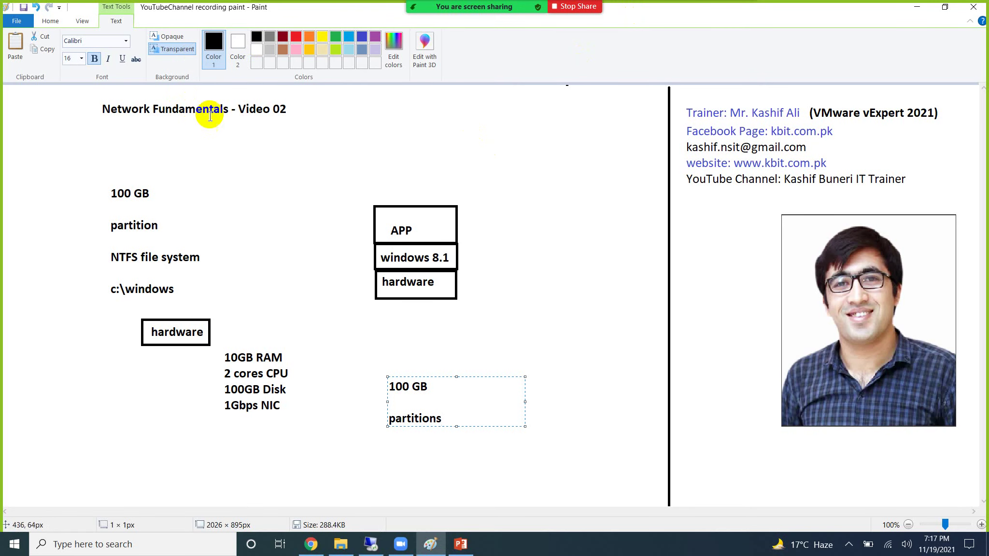
pyautogui.click(199, 92)
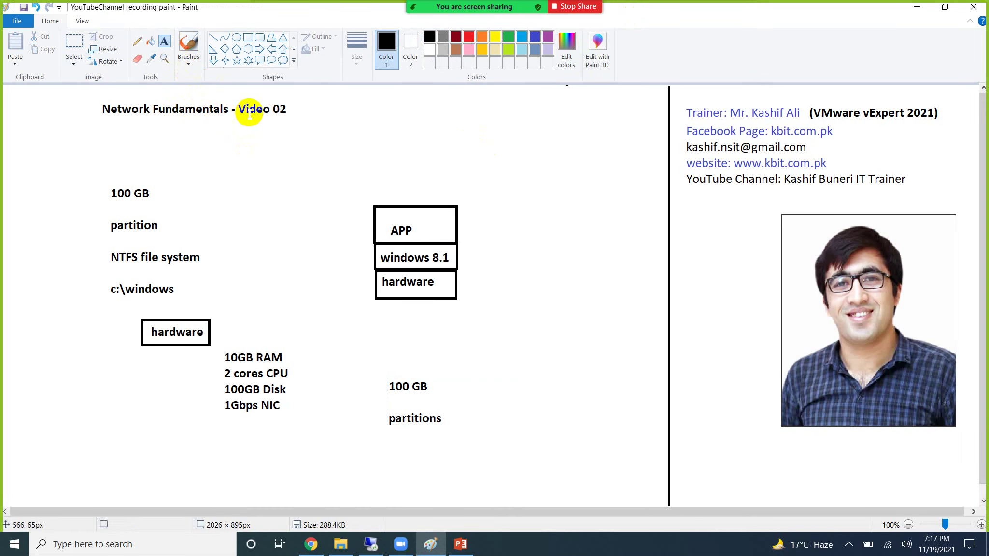
pyautogui.click(501, 126)
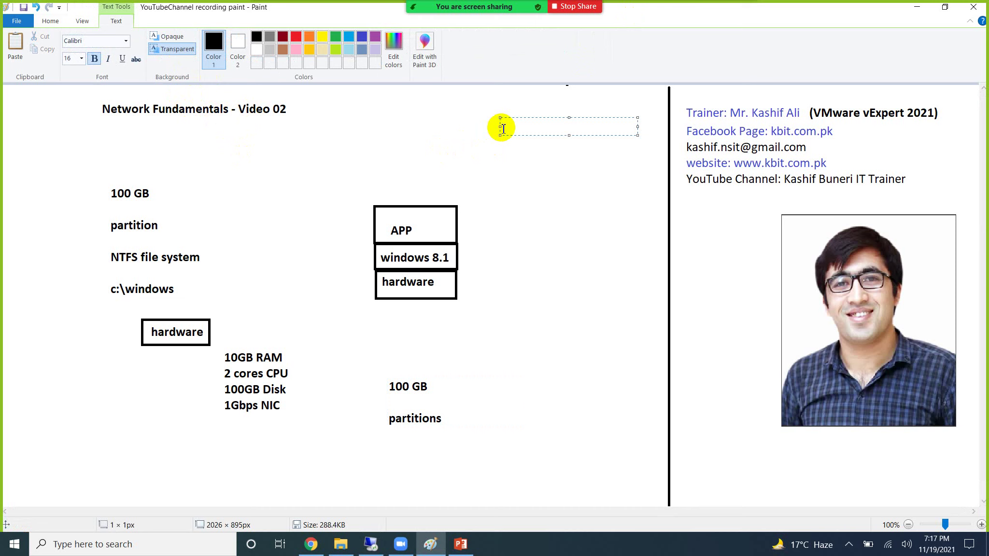
pyautogui.write('Disk')
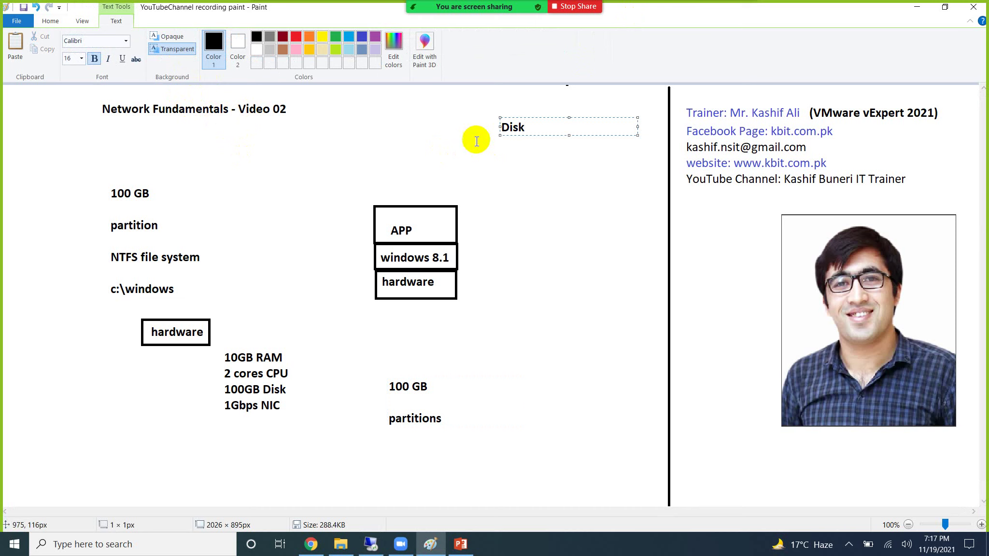
pyautogui.click(454, 153)
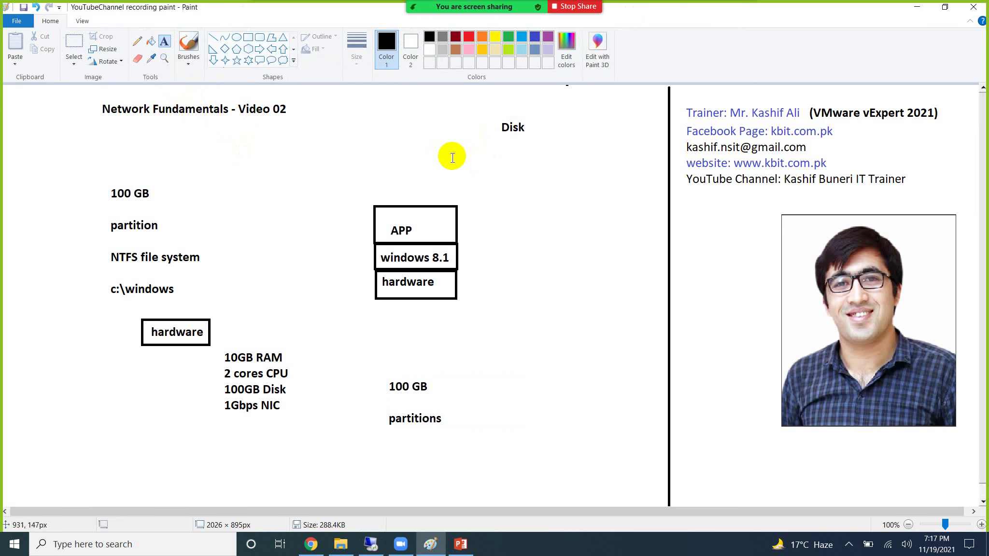
# - Draw a branch line about 70 × 27 px down and left from "Disk" and label its end "Basic"
pyautogui.click(215, 41)
pyautogui.moveTo(510, 142); pyautogui.dragTo(477, 154)
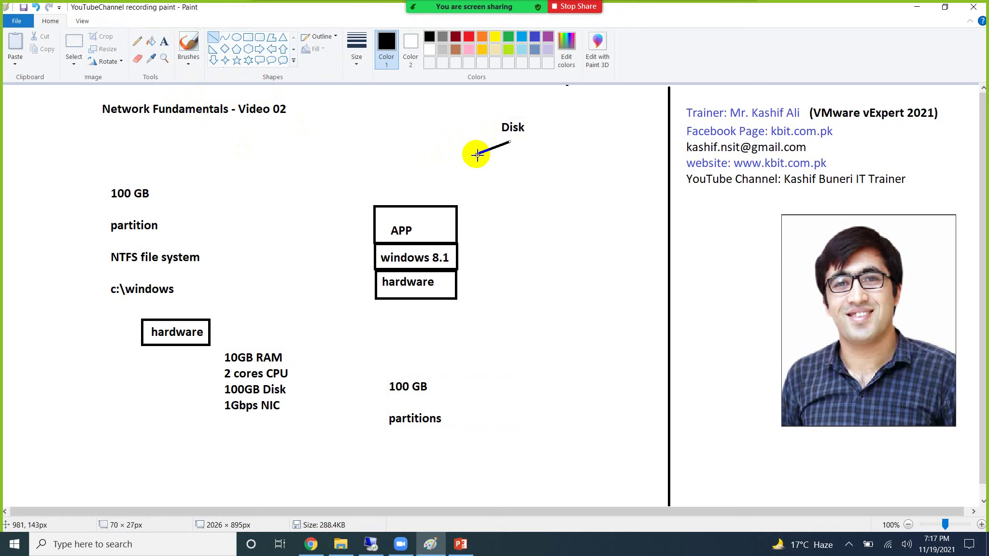
pyautogui.click(164, 42)
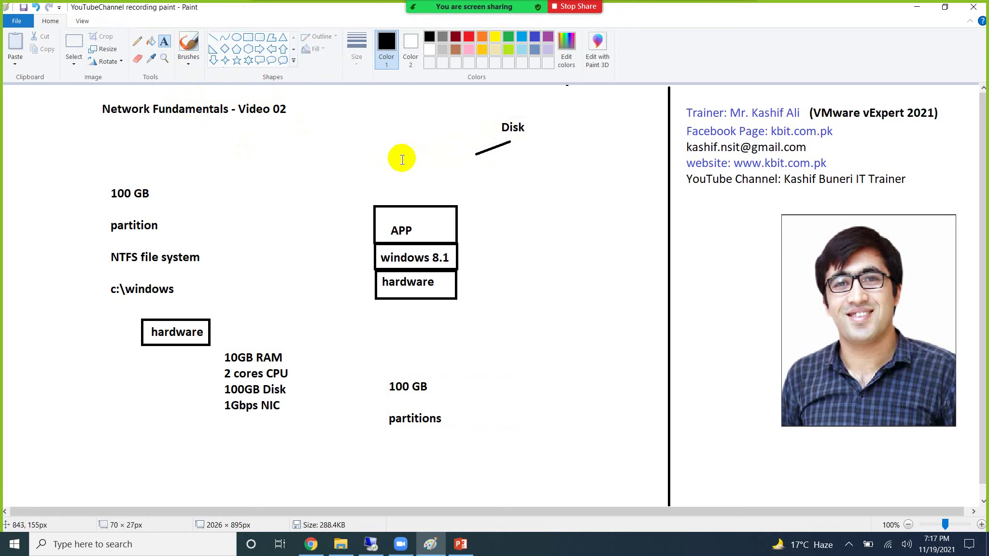
pyautogui.click(435, 161)
pyautogui.write('Bas')
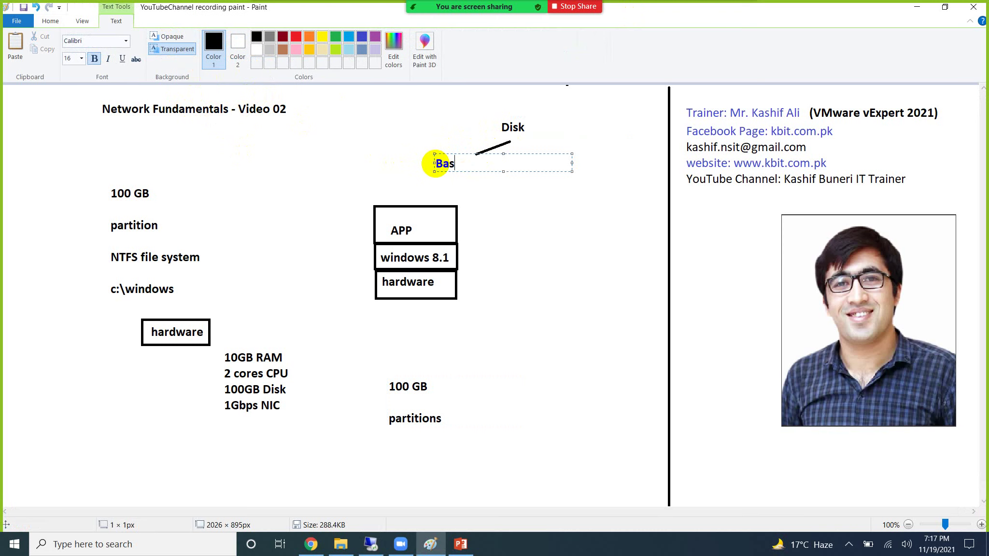
pyautogui.write('ic')
pyautogui.click(510, 220)
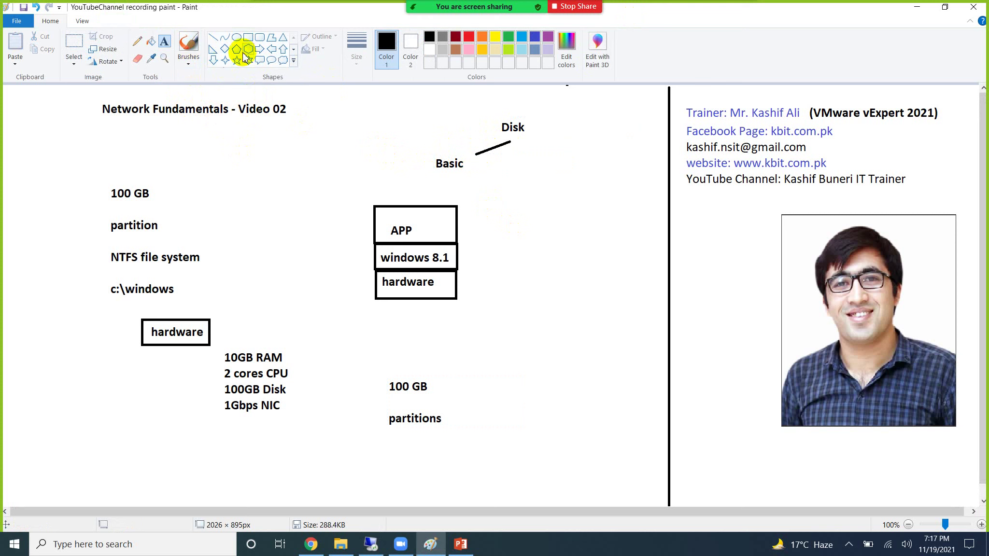
pyautogui.click(213, 38)
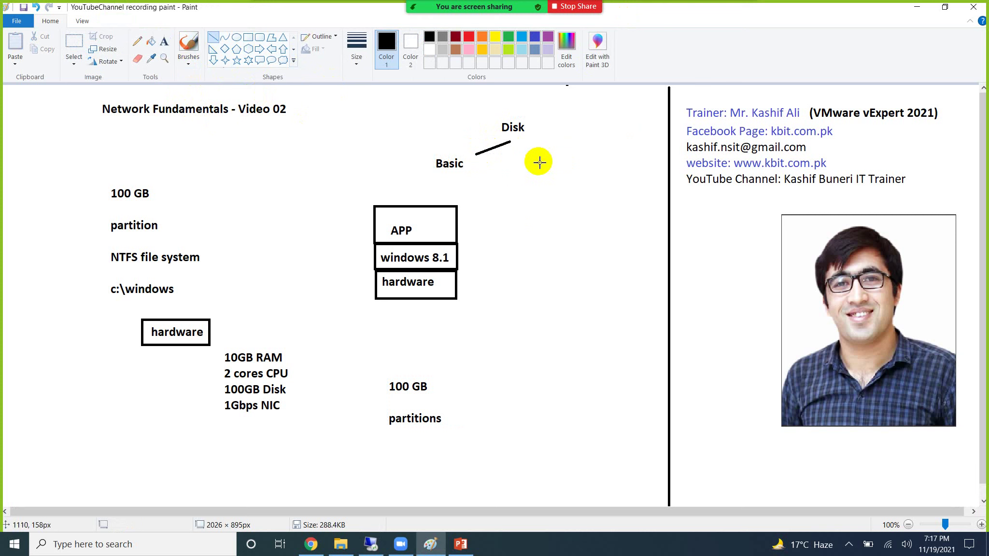
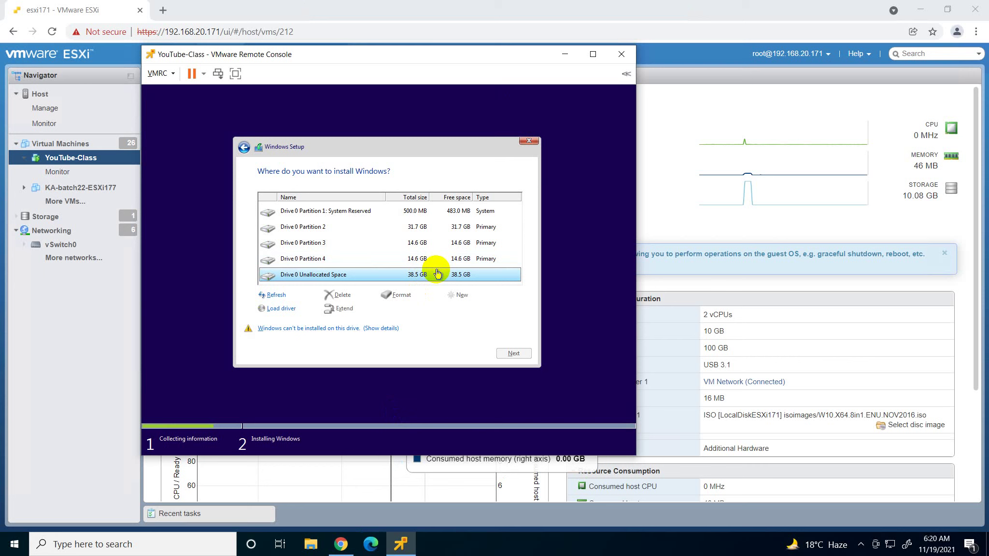
# - Return to the Paint drawing and add the text "MBR vs GPT" below the Network Fundamentals - Video 02 title
pyautogui.moveTo(519, 2)
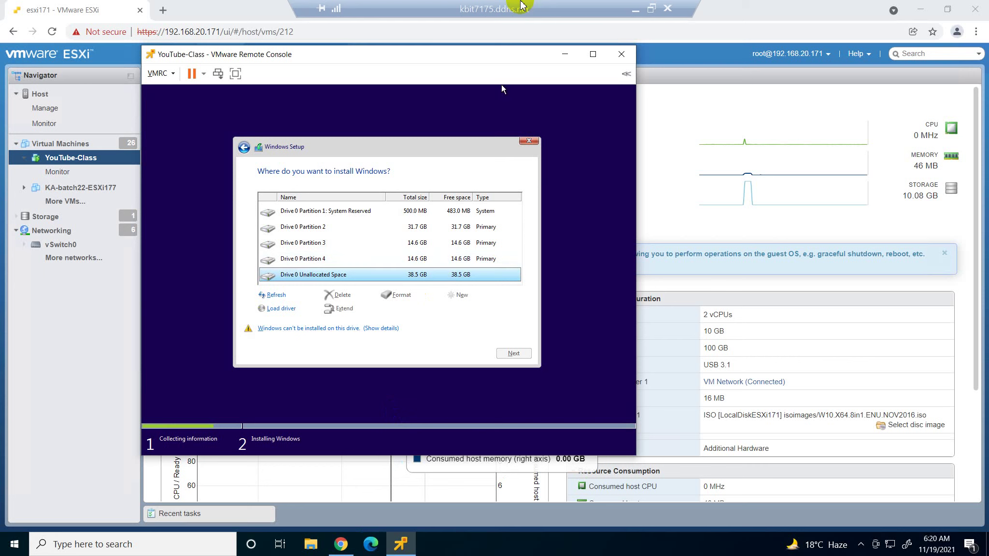
pyautogui.click(635, 12)
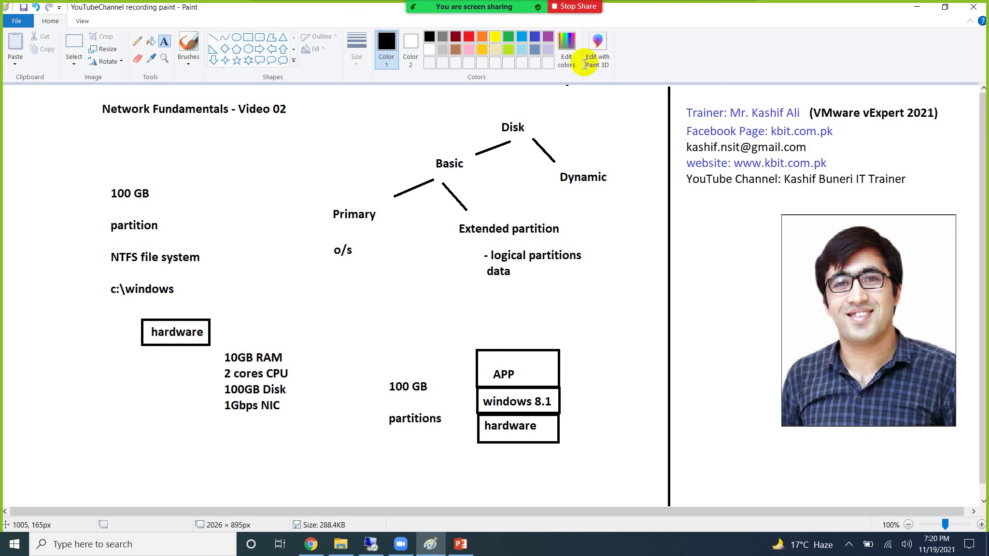
pyautogui.click(214, 150)
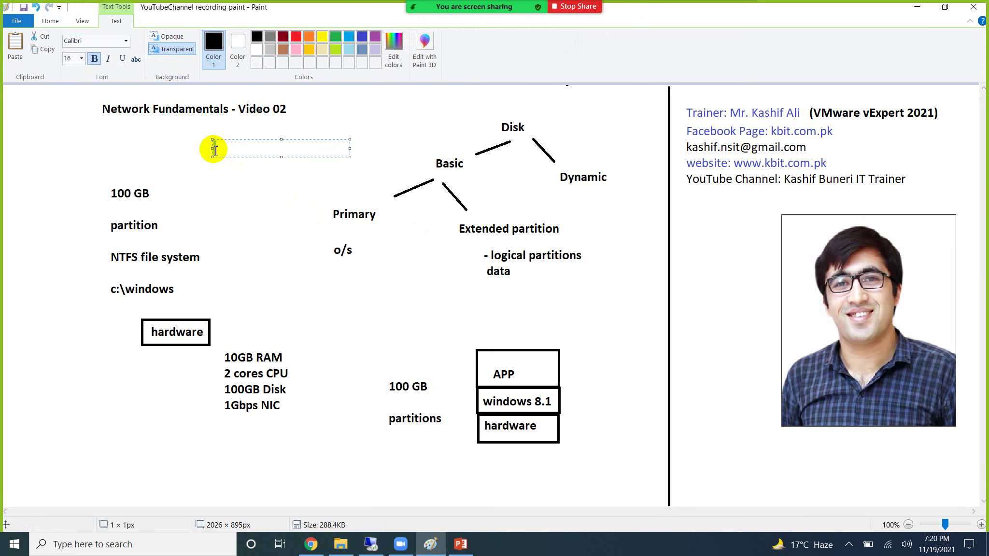
pyautogui.write('MBR vs GPT')
pyautogui.moveTo(371, 544)
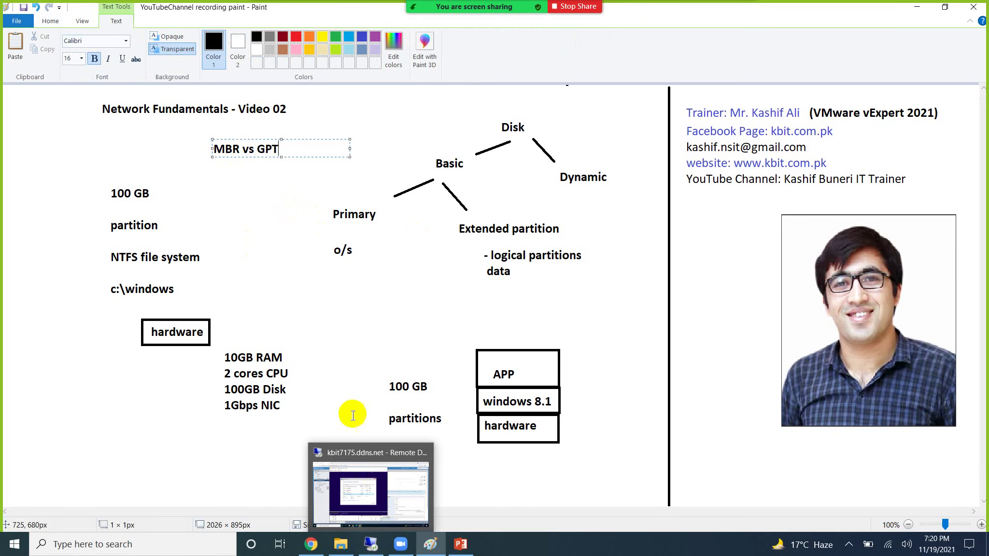
# - Switch to the remote desktop session and delete Drive 0 Partition 4 and Partition 3 in Windows Setup
pyautogui.click(382, 495)
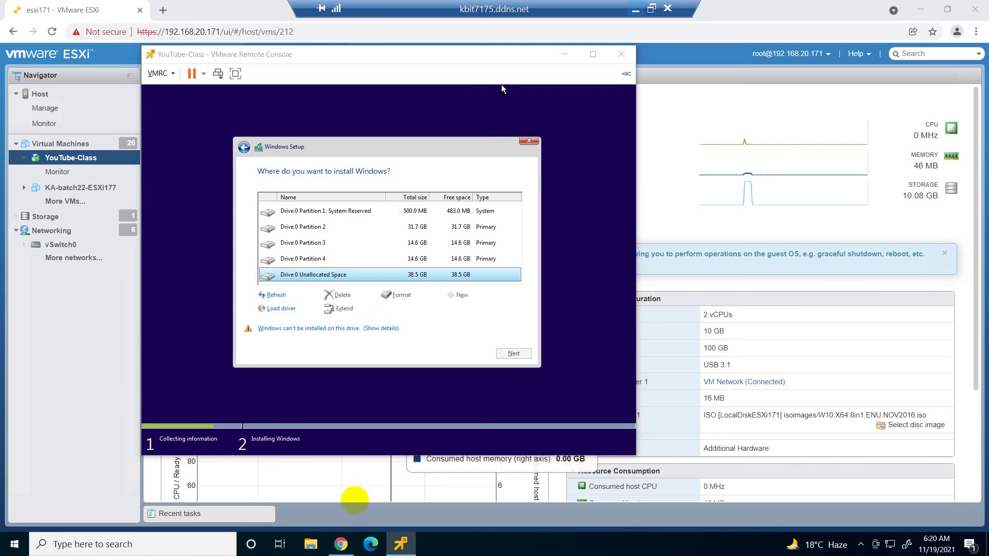
pyautogui.click(328, 262)
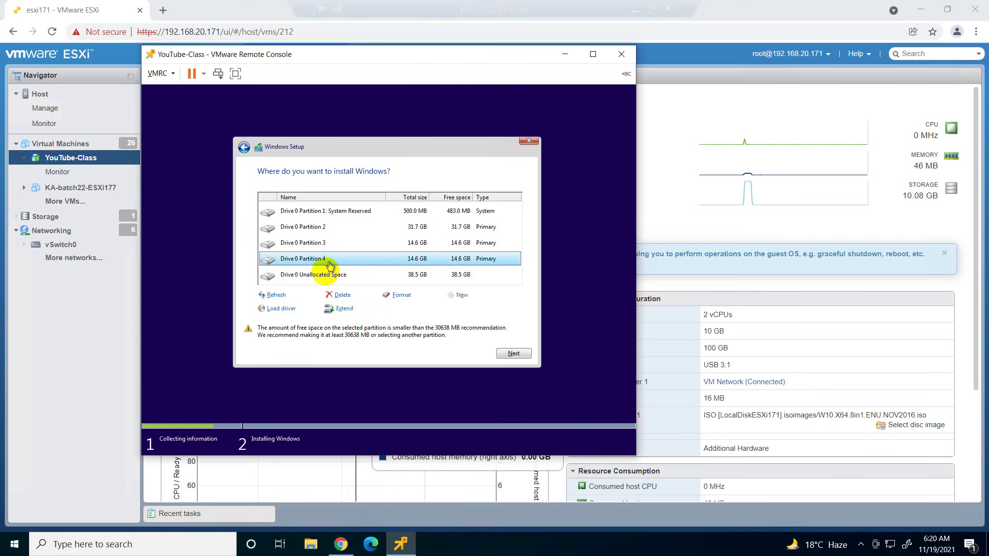
pyautogui.click(337, 295)
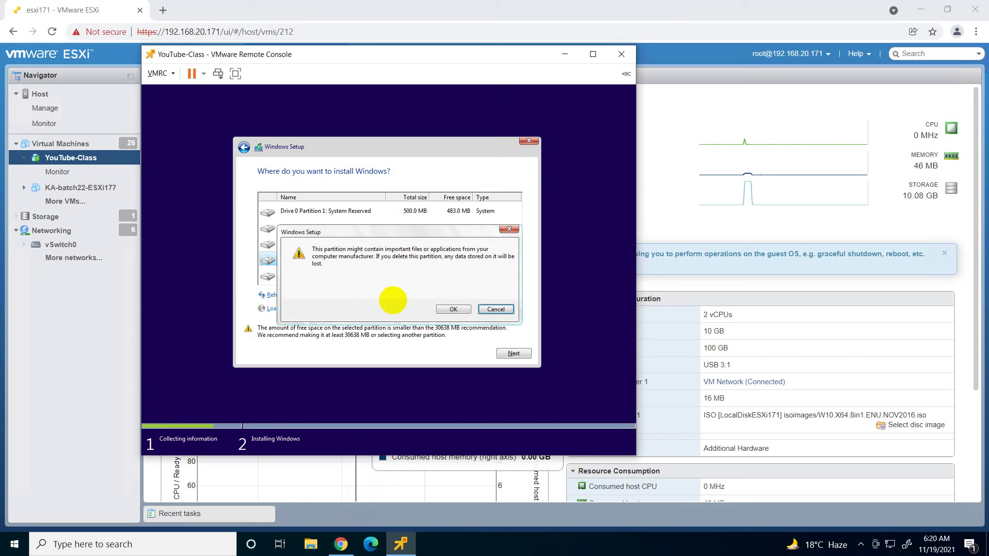
pyautogui.click(447, 311)
pyautogui.click(333, 244)
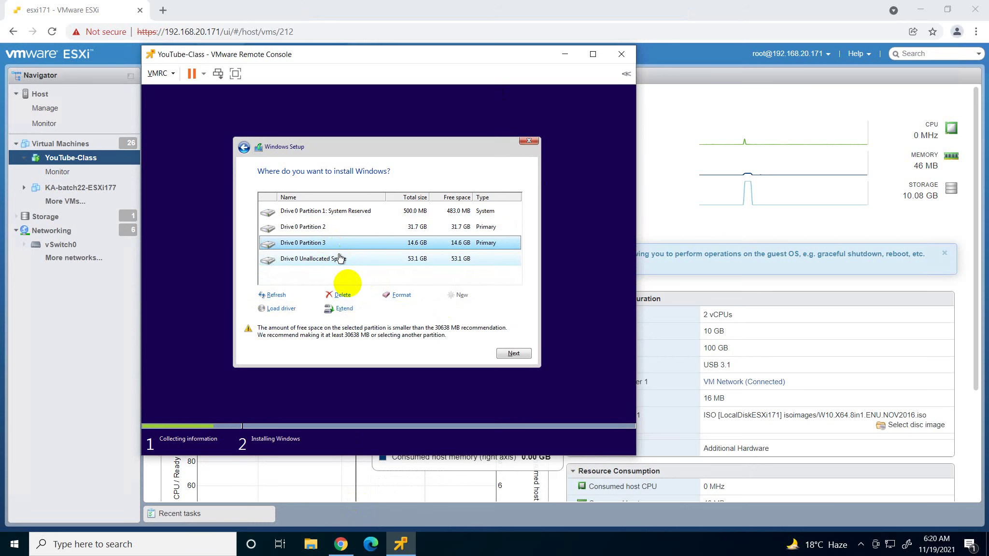
pyautogui.click(342, 295)
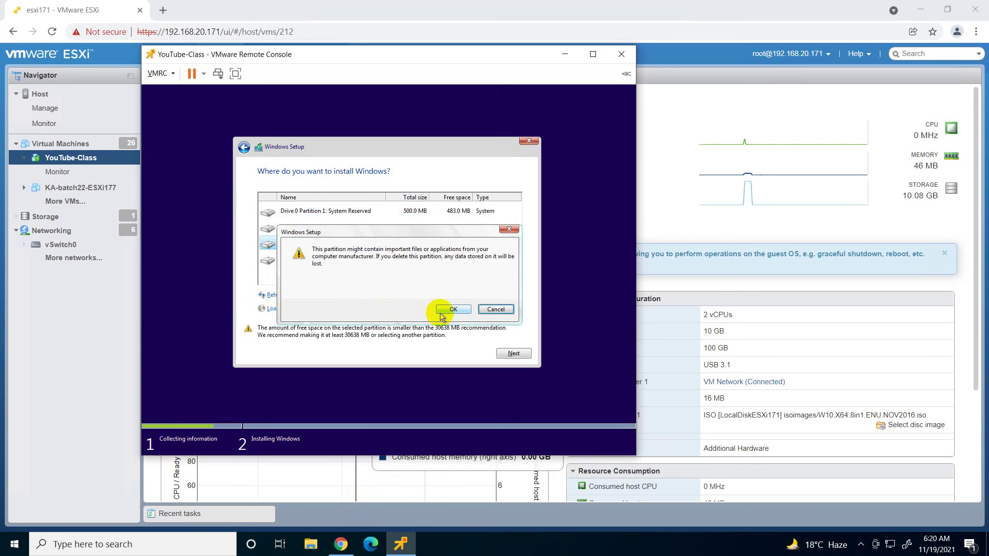
pyautogui.click(442, 311)
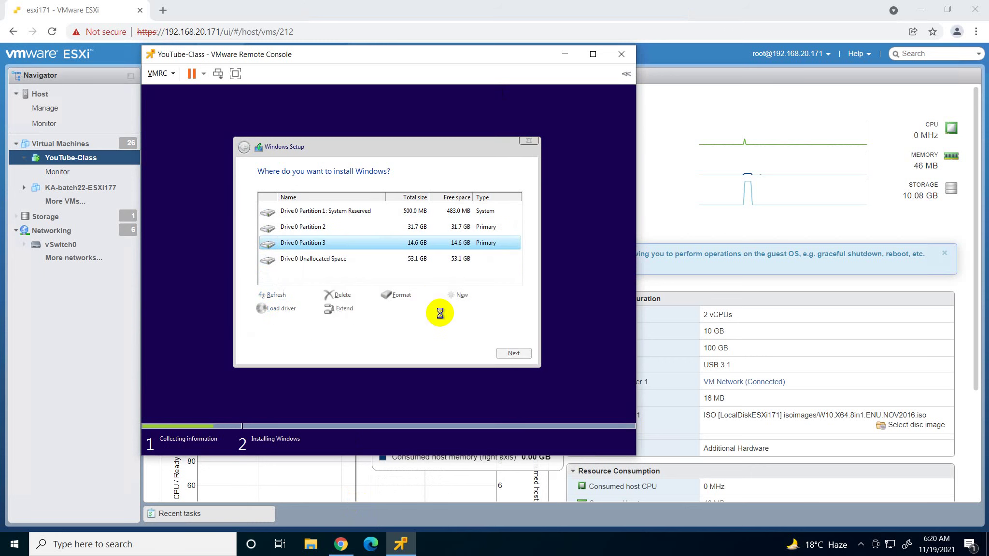
# - Delete Drive 0 Partition 2 and the System Reserved partition so the whole disk is unallocated
pyautogui.click(323, 237)
pyautogui.click(345, 297)
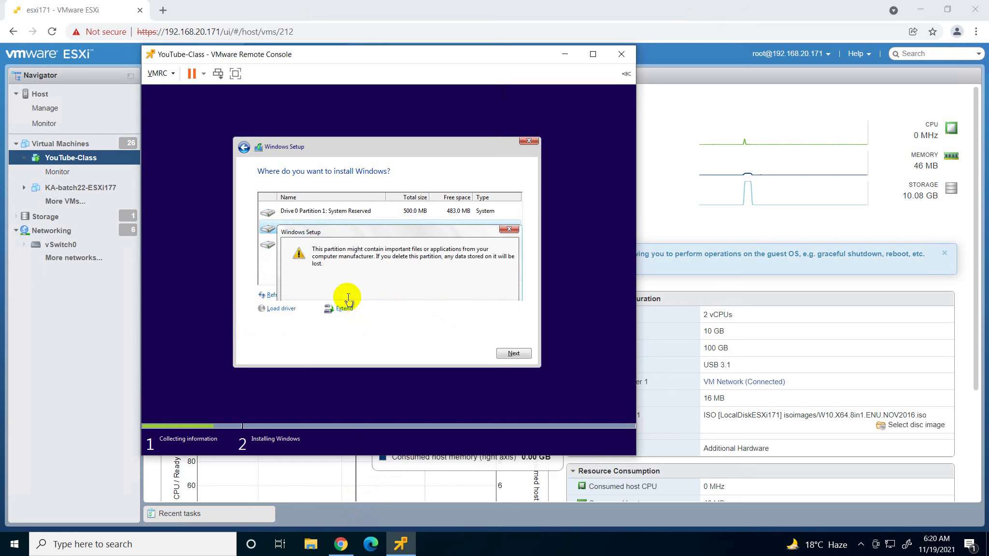
pyautogui.click(438, 310)
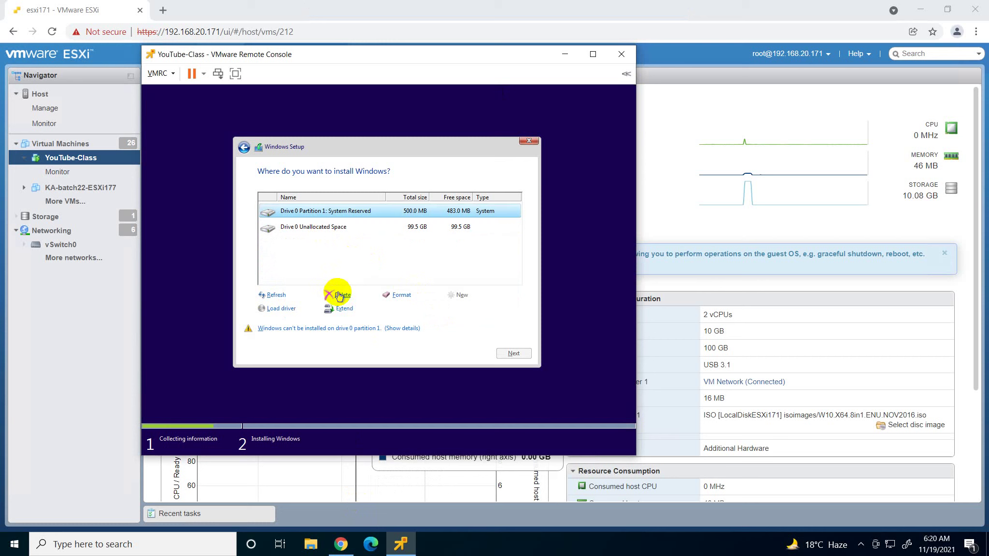
pyautogui.click(339, 296)
pyautogui.click(449, 309)
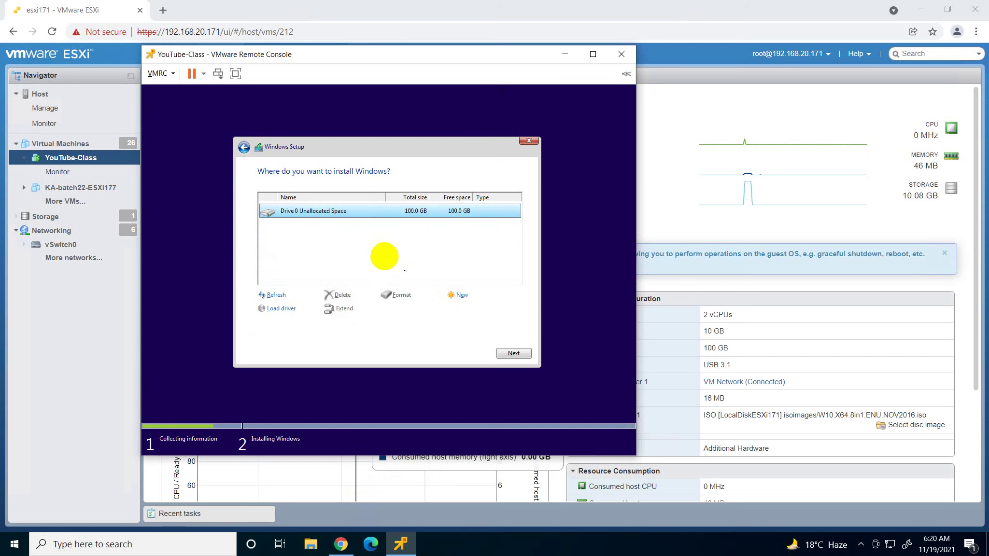
pyautogui.click(380, 265)
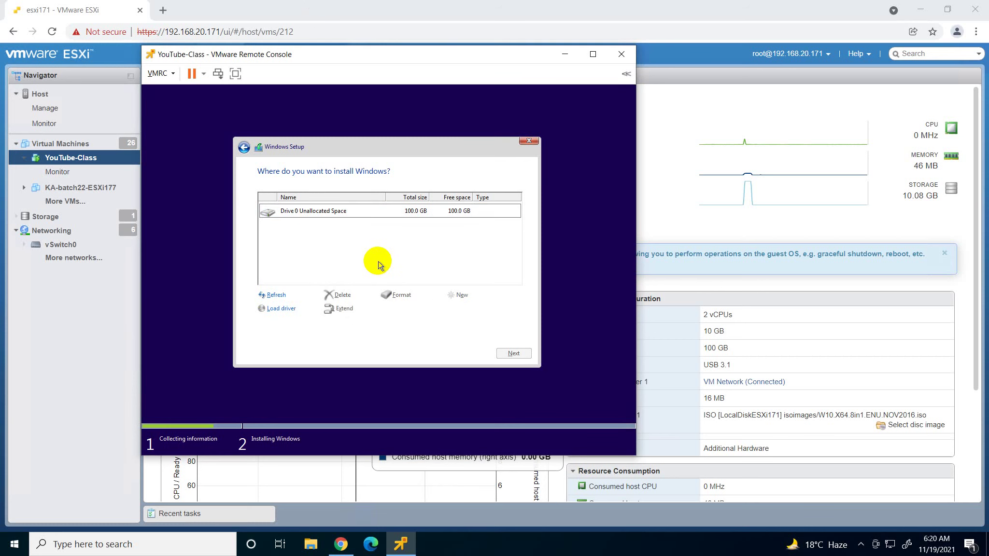
# - Start Zoom annotation and add the text "1 primary partition" over the lower part of the Windows Setup dialog
pyautogui.moveTo(555, 4)
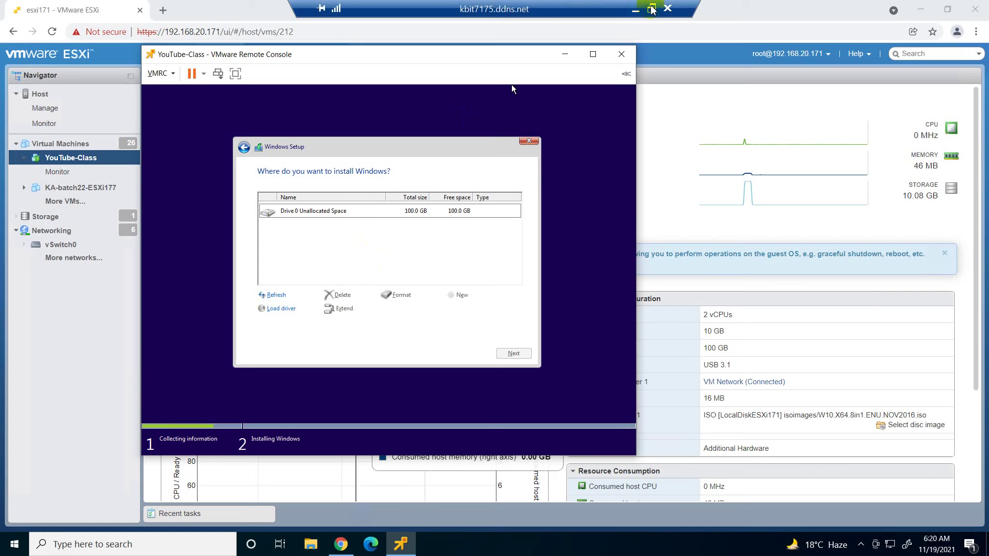
pyautogui.click(651, 9)
pyautogui.click(349, 9)
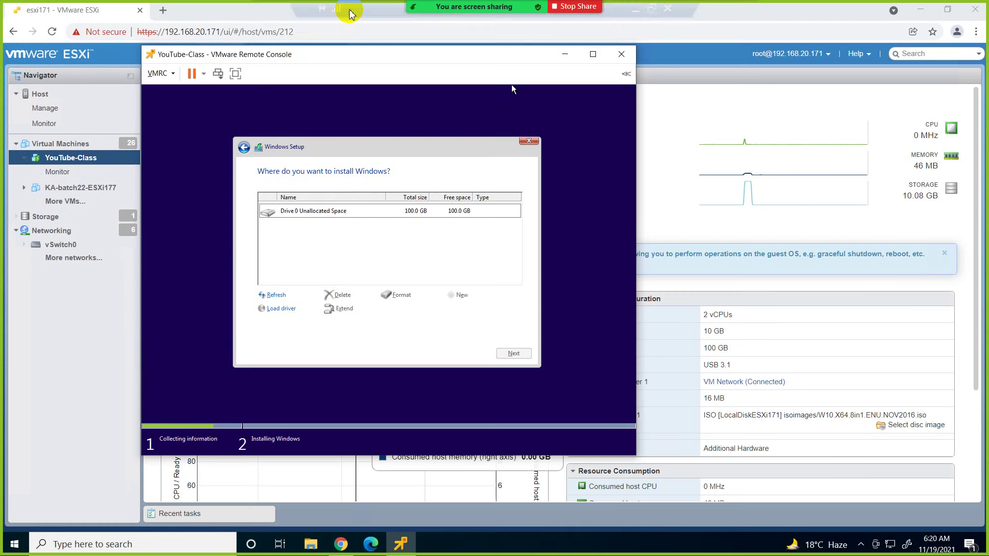
pyautogui.moveTo(350, 14)
pyautogui.click(648, 19)
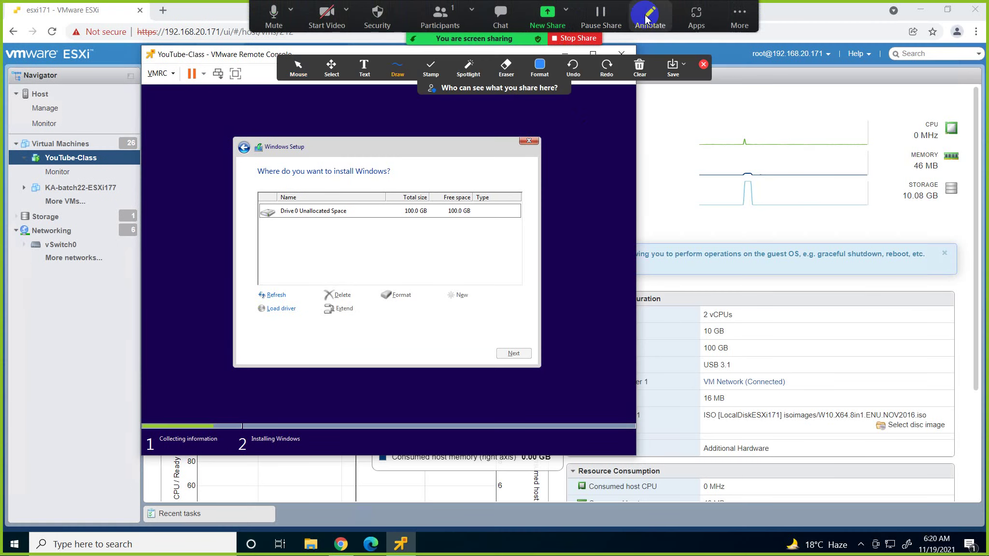
pyautogui.click(397, 68)
pyautogui.click(364, 67)
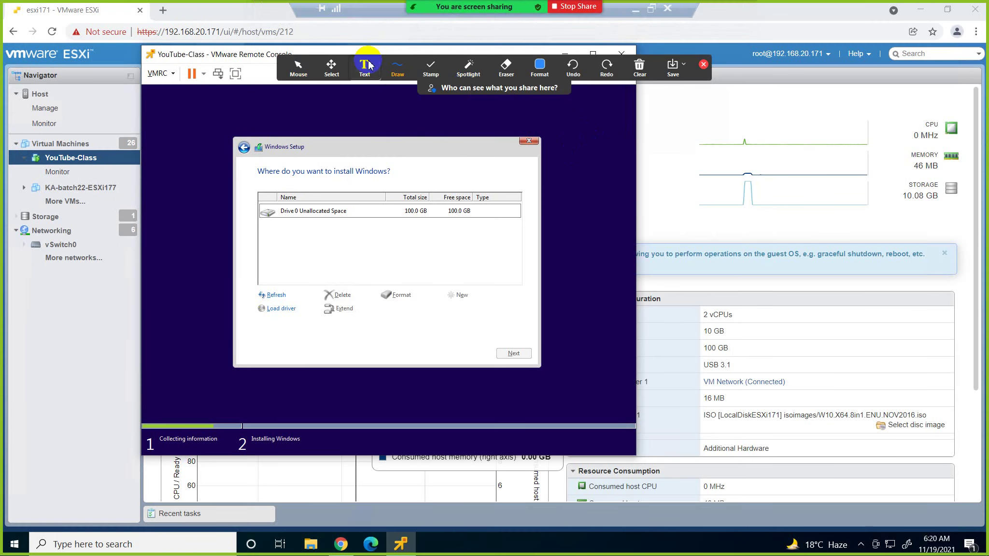
pyautogui.click(450, 264)
pyautogui.write('1 priimar')
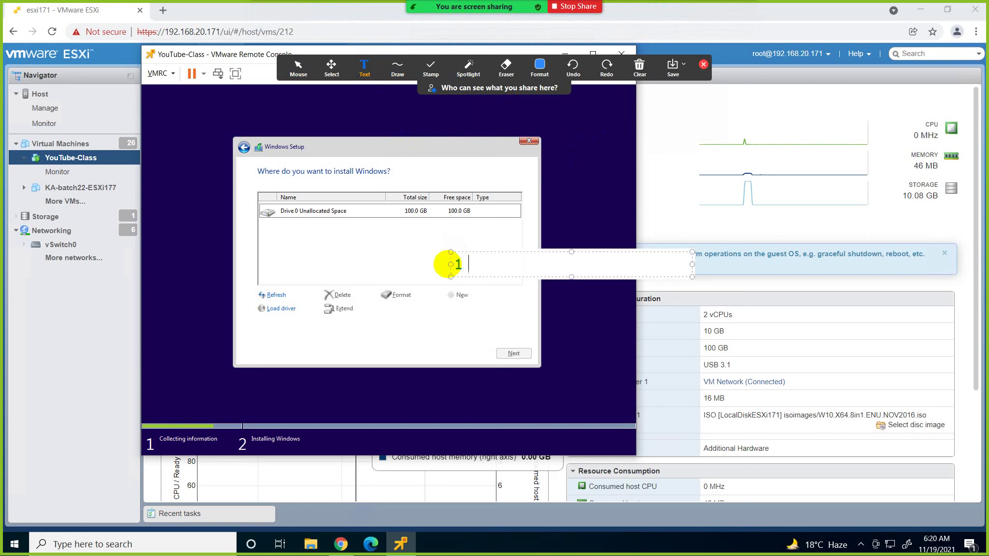
pyautogui.press('BackSpace')
pyautogui.press('BackSpace')
pyautogui.press('BackSpace')
pyautogui.press('BackSpace')
pyautogui.press('BackSpace')
pyautogui.write('imary partitio')
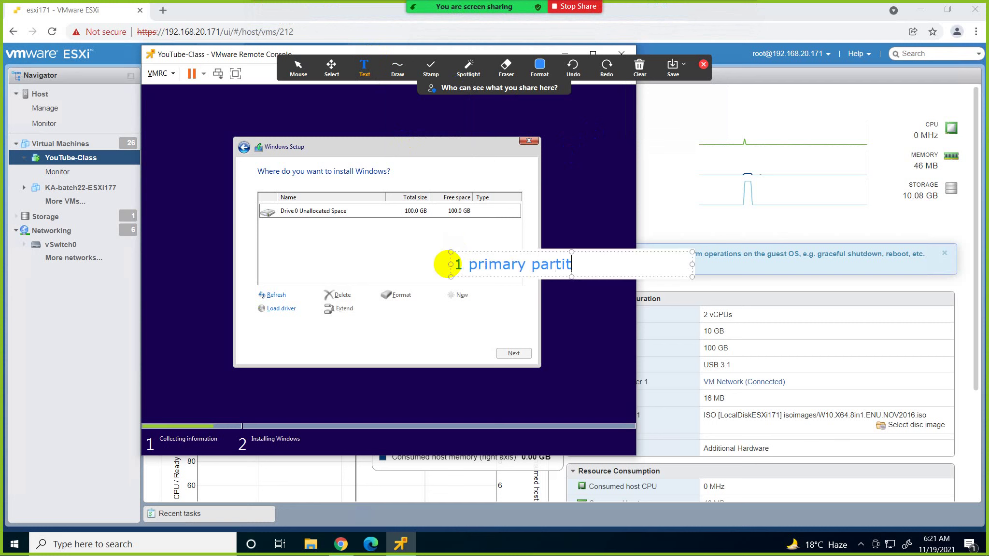
pyautogui.press('BackSpace')
pyautogui.write('ion')
# - Add the lines "1 extended partition" and "- logical partitions" to the annotation text
pyautogui.press('Return')
pyautogui.write('1 extended parti')
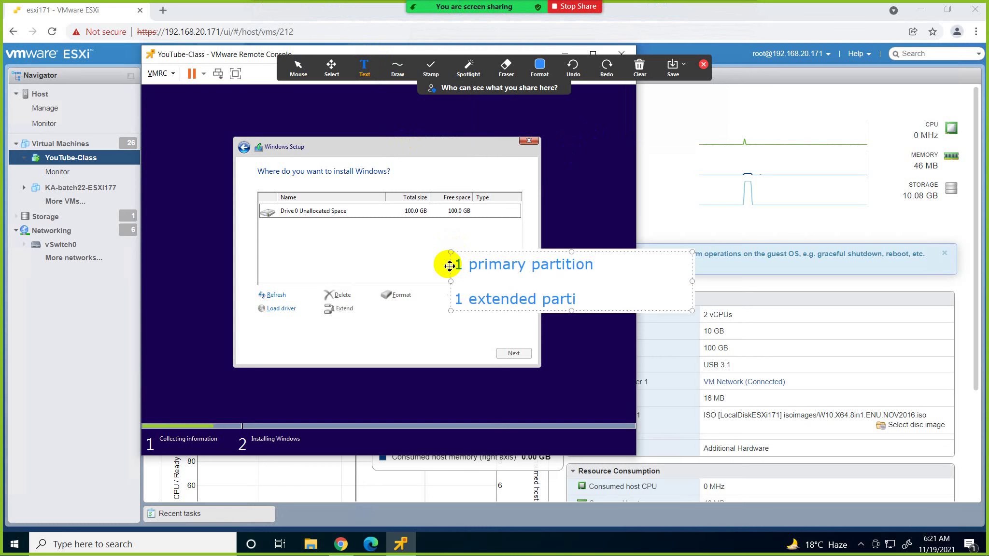
pyautogui.write('tion')
pyautogui.press('Return')
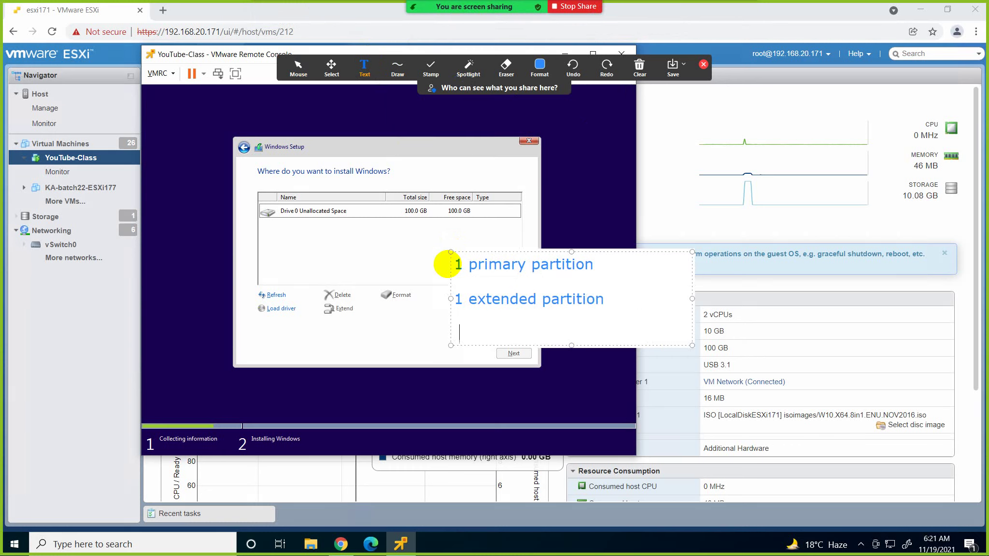
pyautogui.write('- logical partitions')
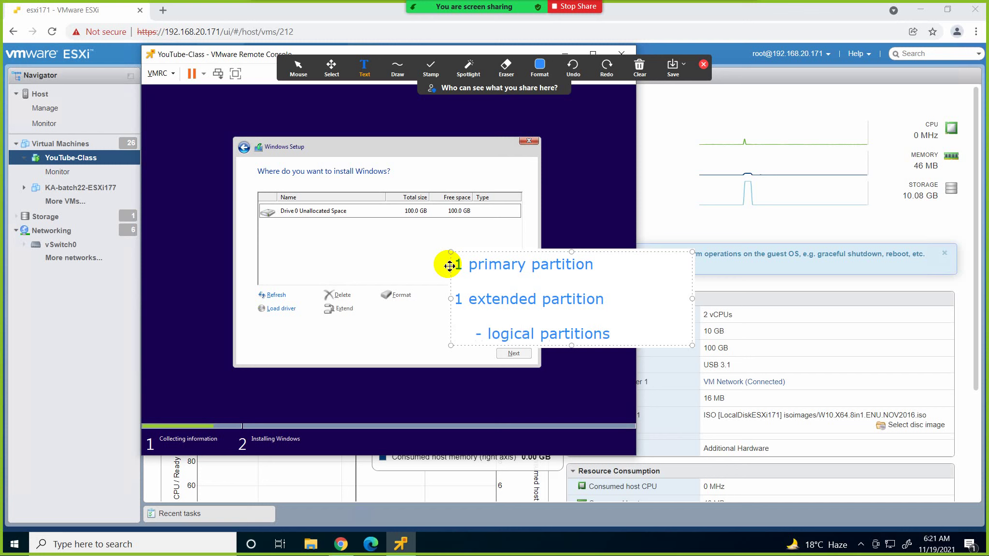
# - Clear all annotation drawings and close the Zoom annotation tools
pyautogui.click(640, 68)
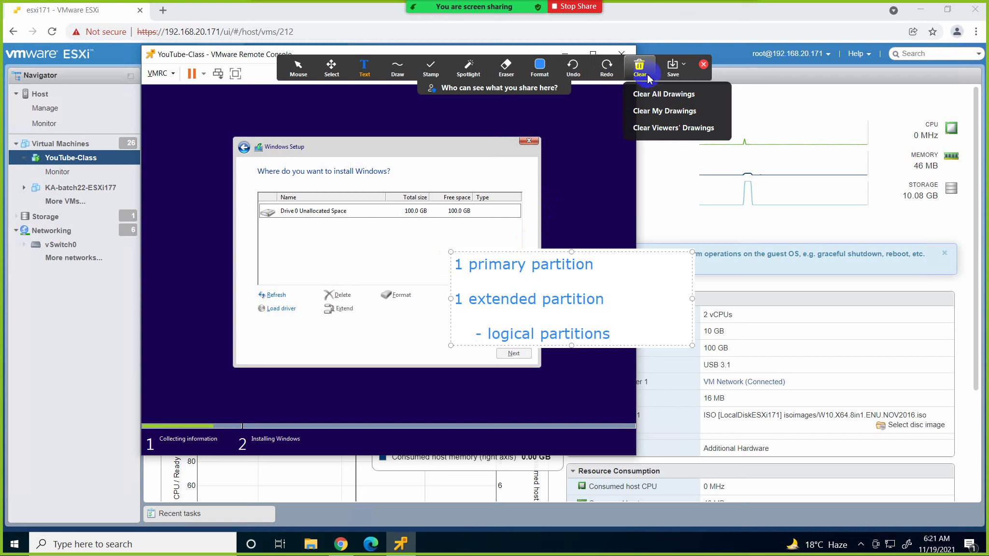
pyautogui.click(655, 95)
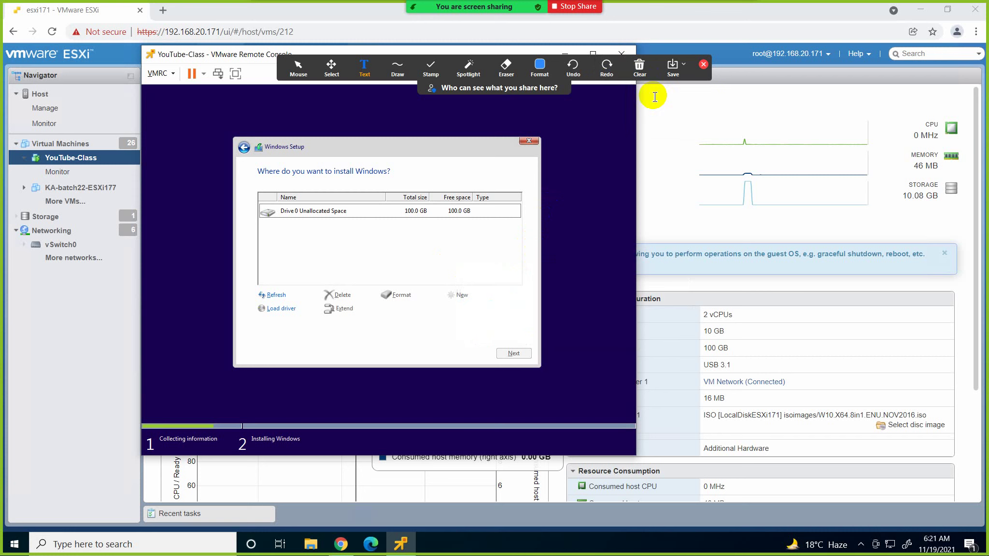
pyautogui.click(704, 65)
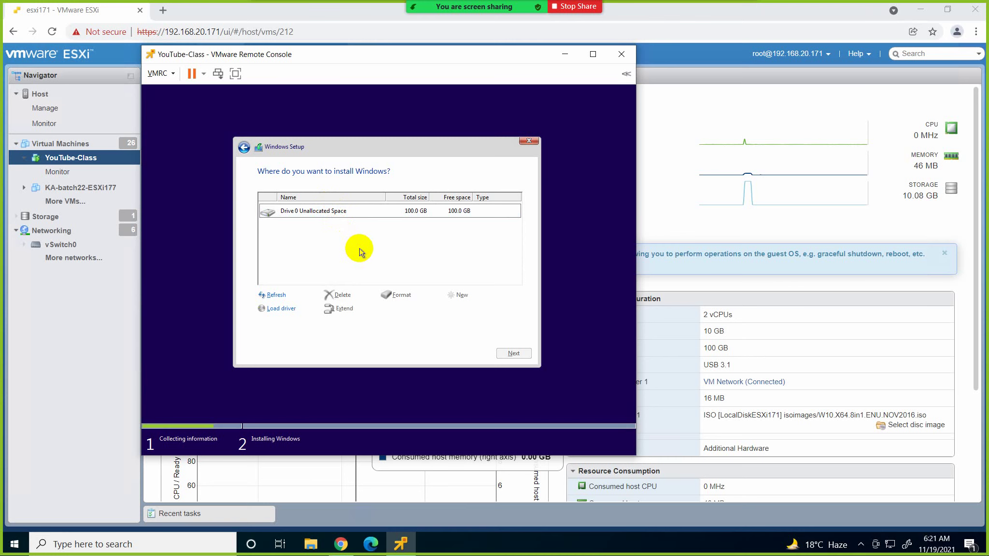
# - Open a command prompt in Windows Setup and note "Shift + F10 = cmd" in blue beside the hardware box in the Paint drawing
pyautogui.hotkey('shift', 'F10')
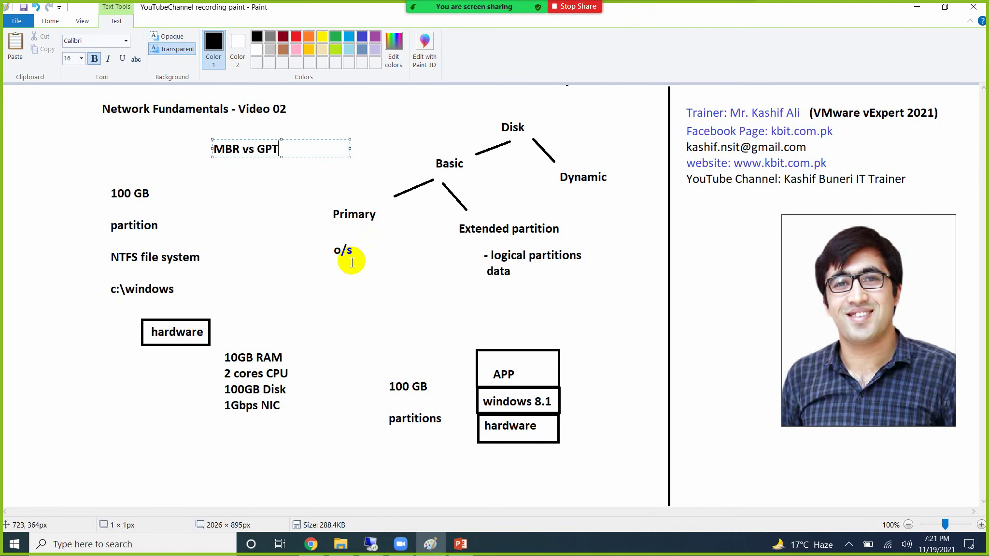
pyautogui.click(293, 338)
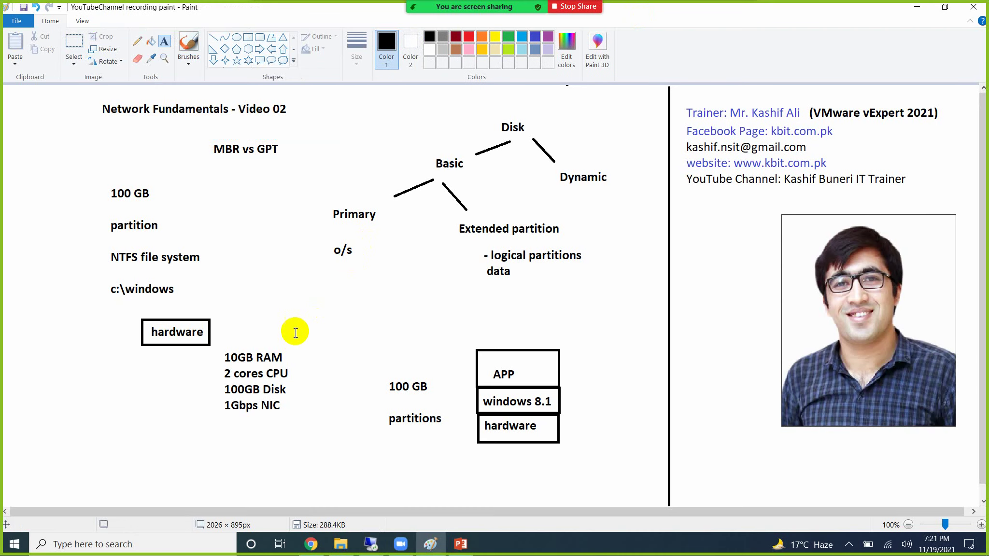
pyautogui.click(293, 323)
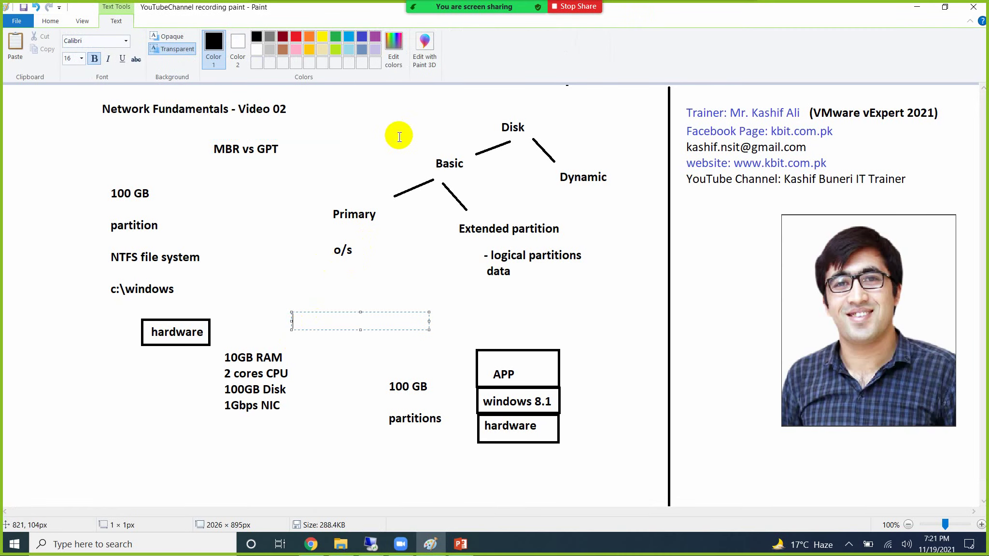
pyautogui.click(363, 43)
pyautogui.write('Shift')
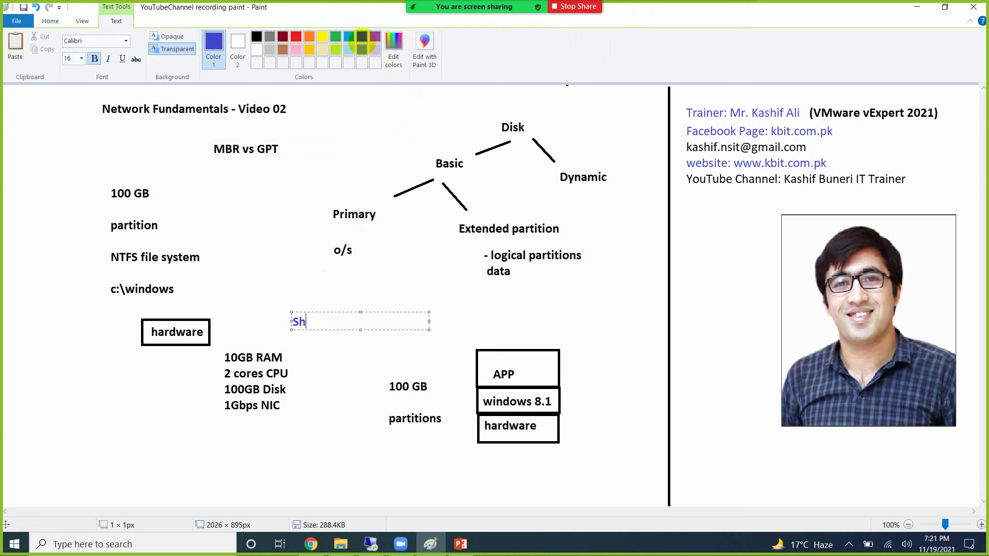
pyautogui.write(' + F10 = cmd')
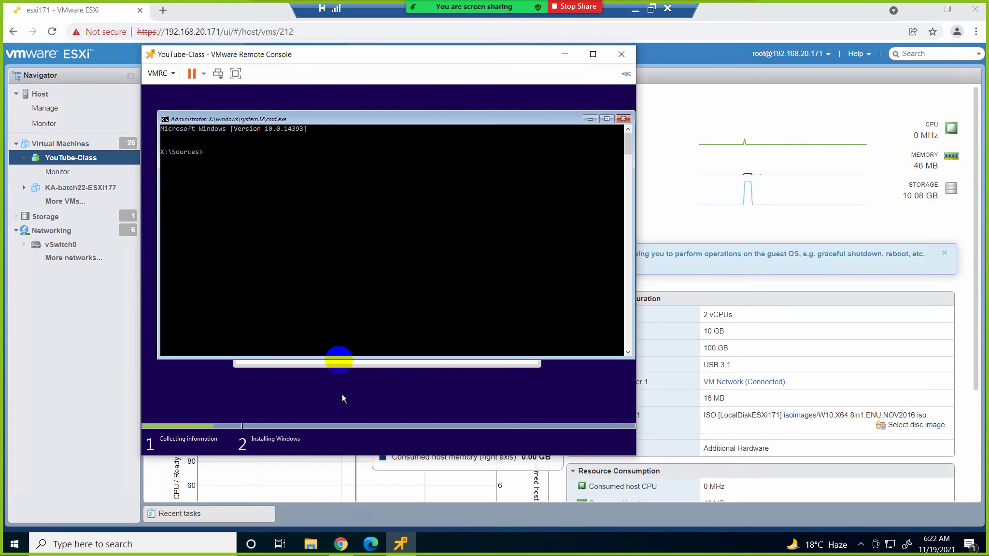
# - Set the font size of the Windows Setup command prompt to 24
pyautogui.click(280, 114)
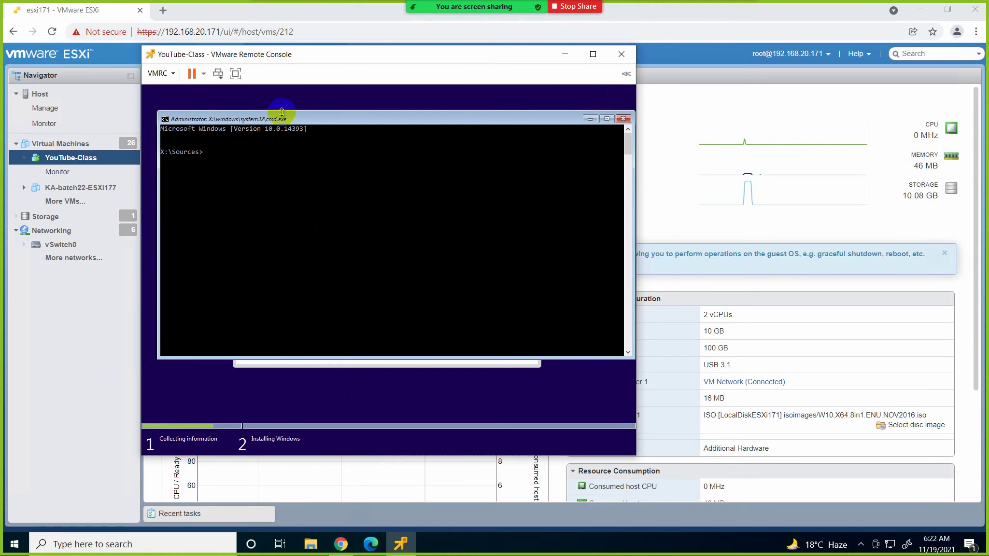
pyautogui.rightClick(284, 115)
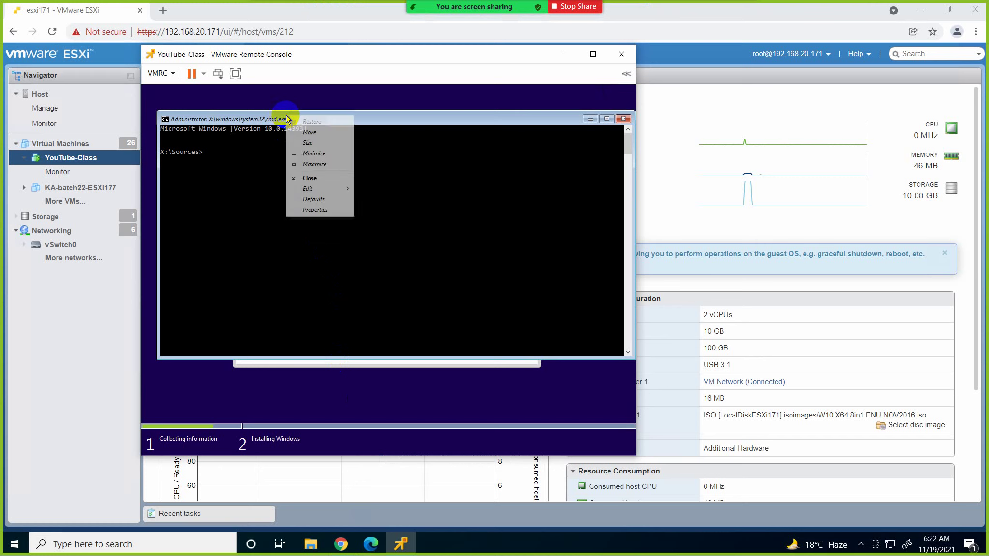
pyautogui.click(309, 210)
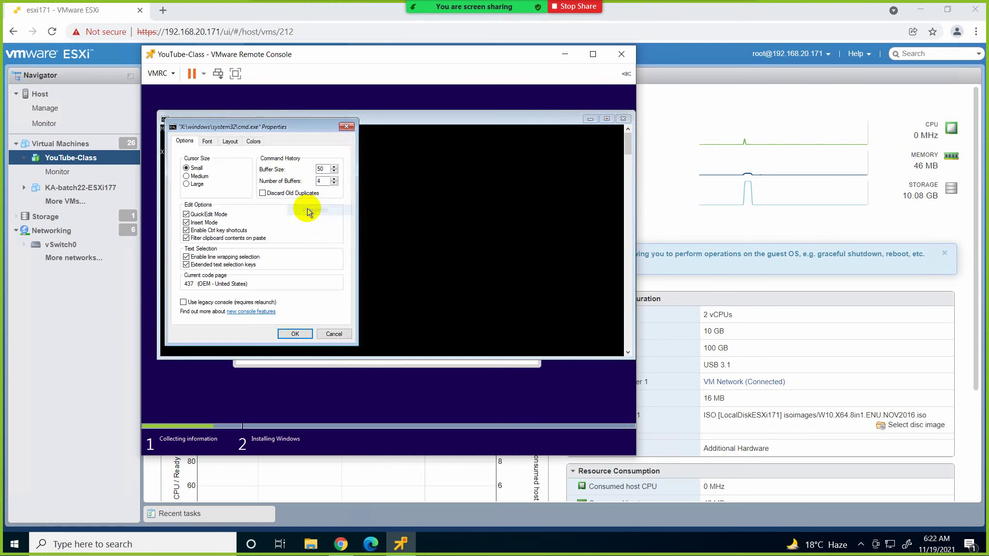
pyautogui.click(209, 141)
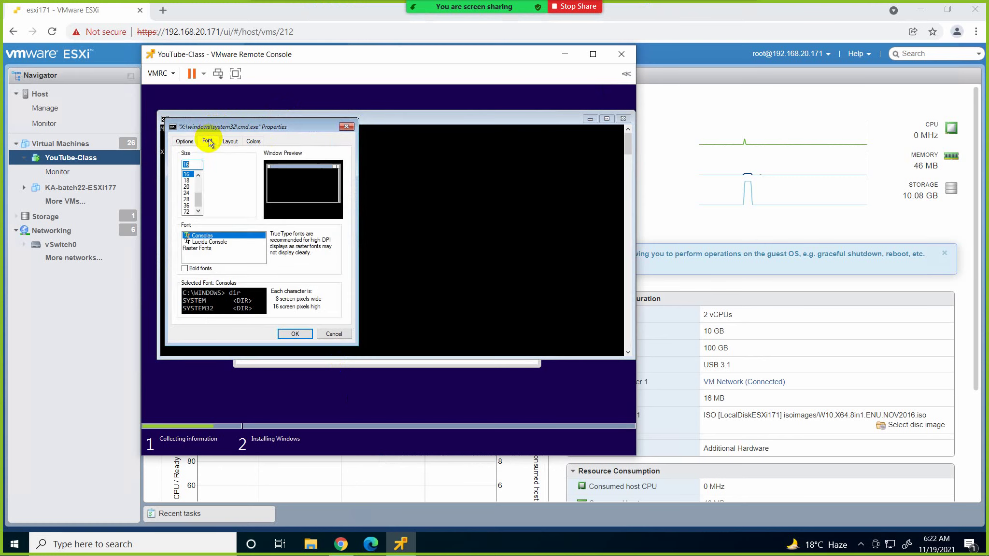
pyautogui.click(187, 193)
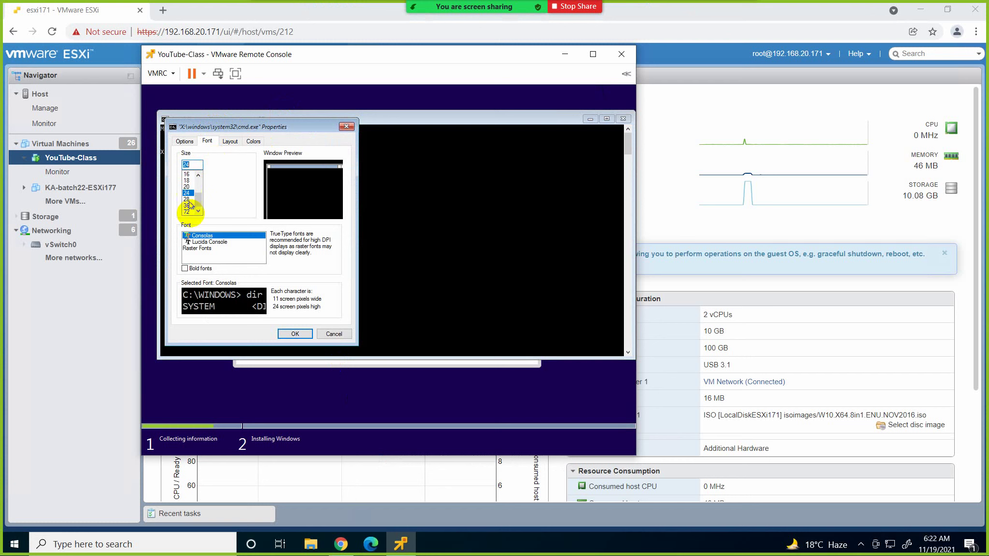
pyautogui.click(287, 332)
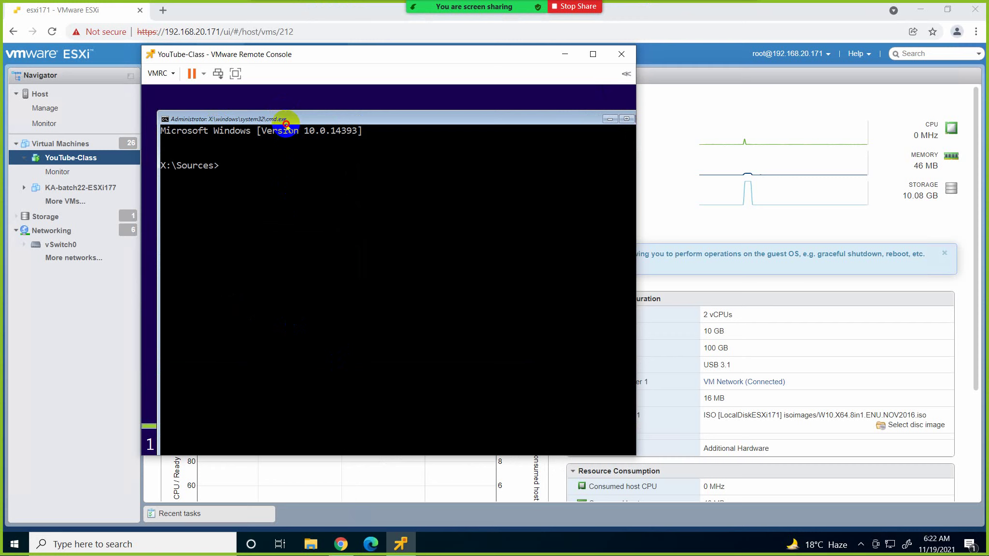
# - Change to the root directory of the X: drive with cd\ and clear the command prompt screen with cls
pyautogui.write('cd]c')
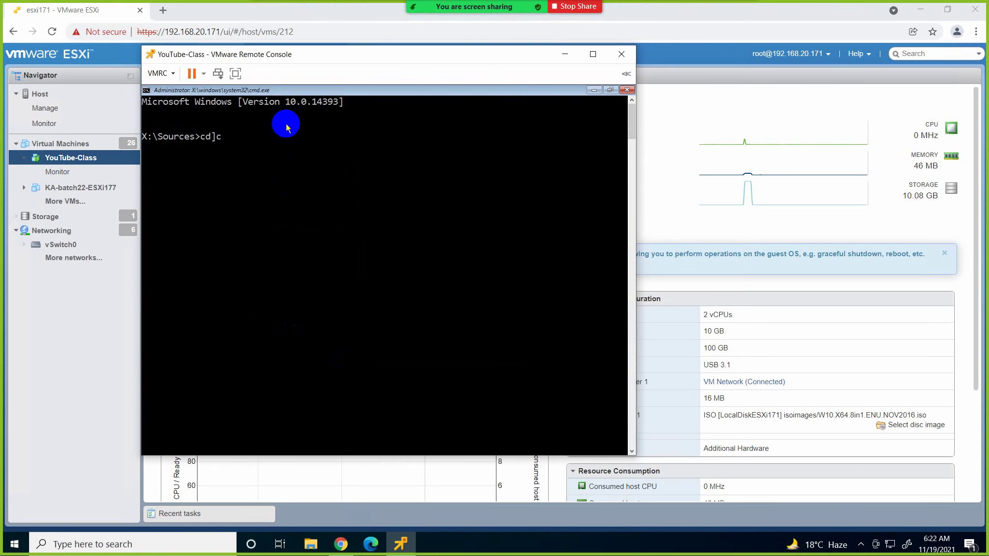
pyautogui.press('BackSpace')
pyautogui.write('\\')
pyautogui.press('Return')
pyautogui.write('cls')
pyautogui.press('Return')
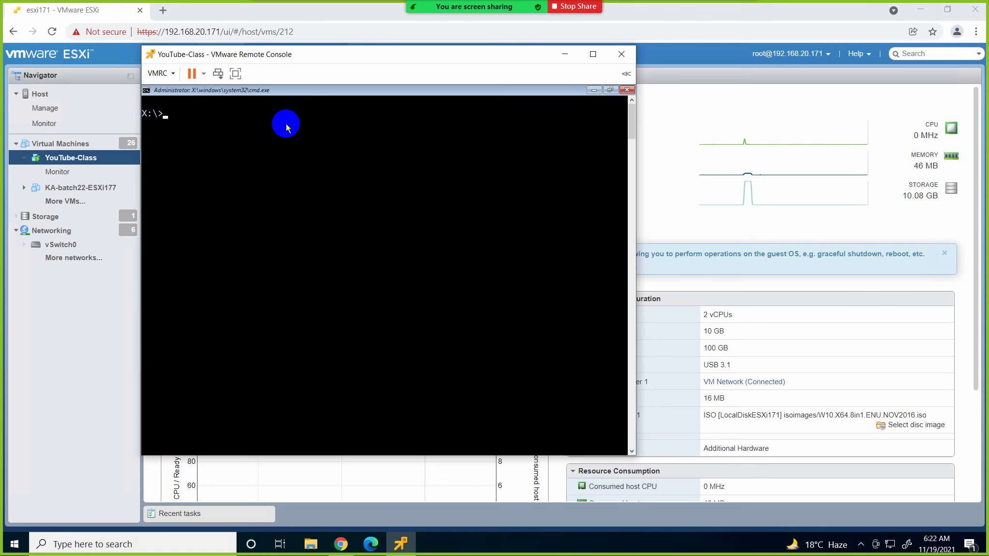
# - Start DiskPart, display the available disks and select disk 0
pyautogui.write('diskpart')
pyautogui.press('Return')
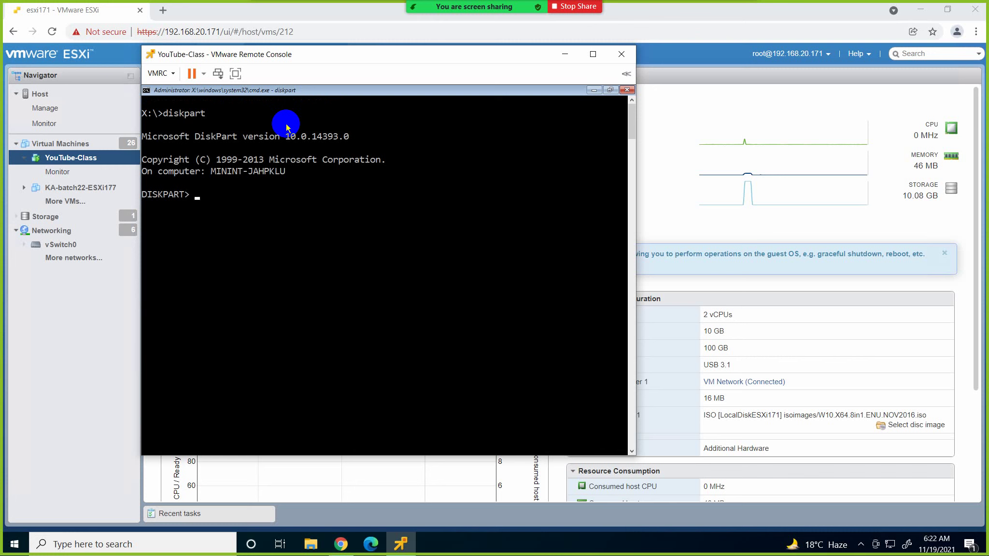
pyautogui.write('list disk')
pyautogui.press('Return')
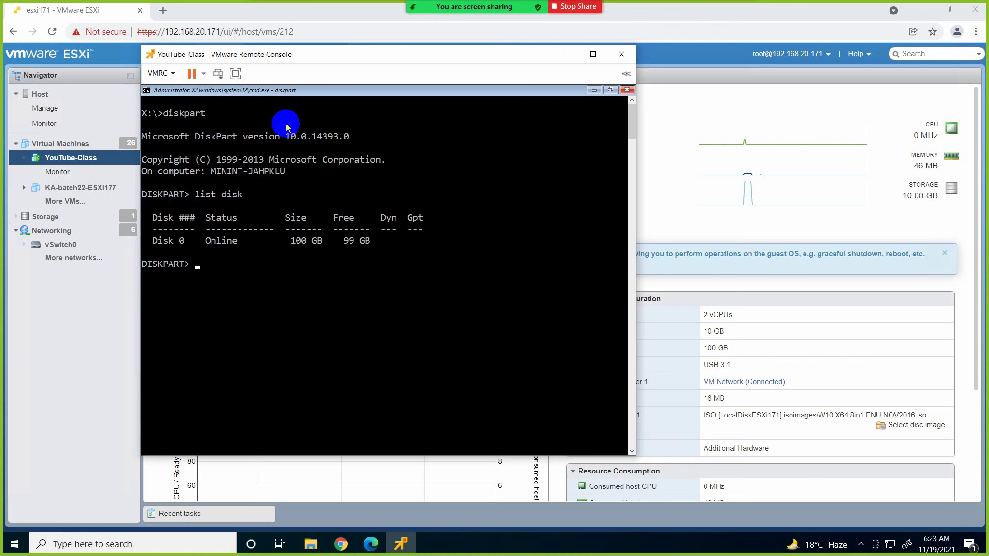
pyautogui.write('select disk 0')
pyautogui.press('Return')
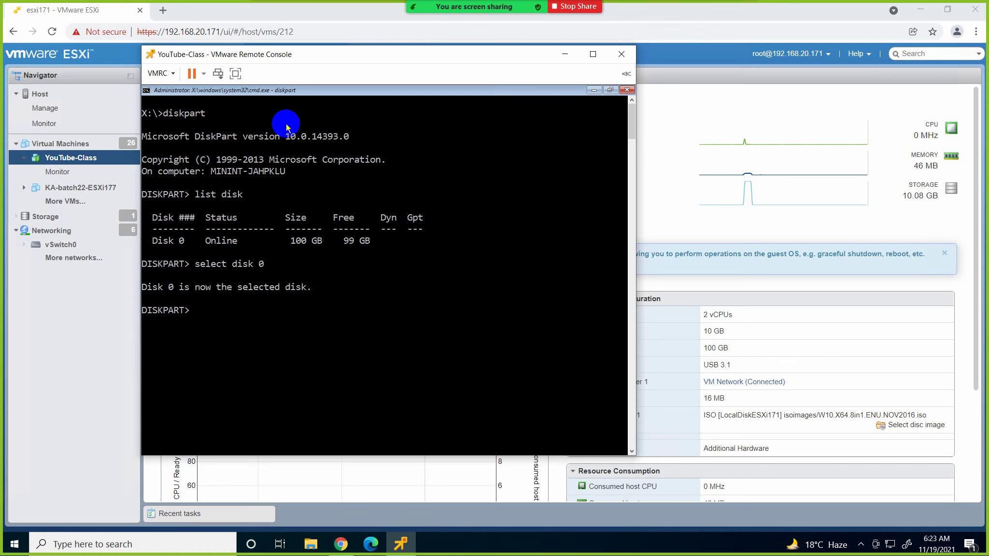
# - Create a primary partition with size=33000 on disk 0 and an extended partition in the rest of the disk
pyautogui.write('create partition primar')
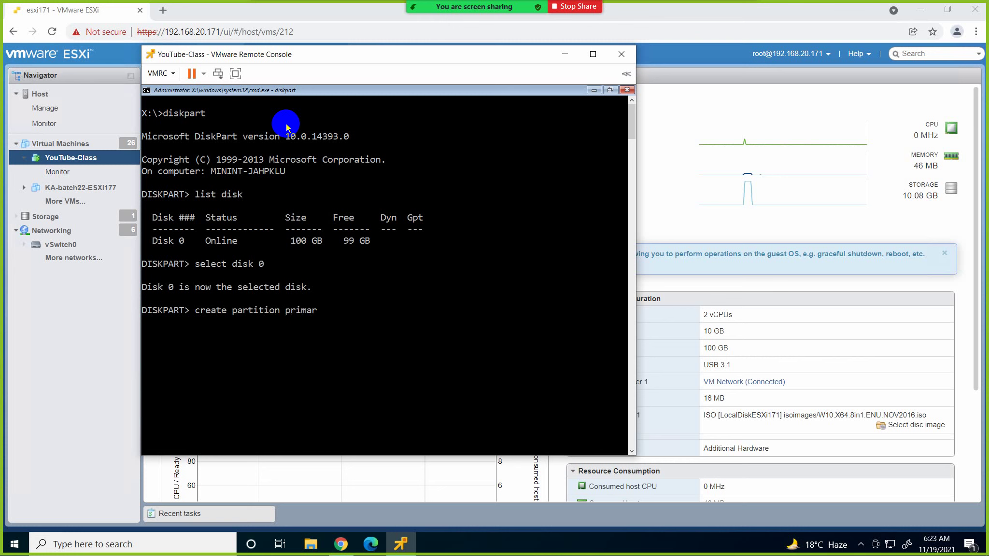
pyautogui.write('y size=33000')
pyautogui.press('Return')
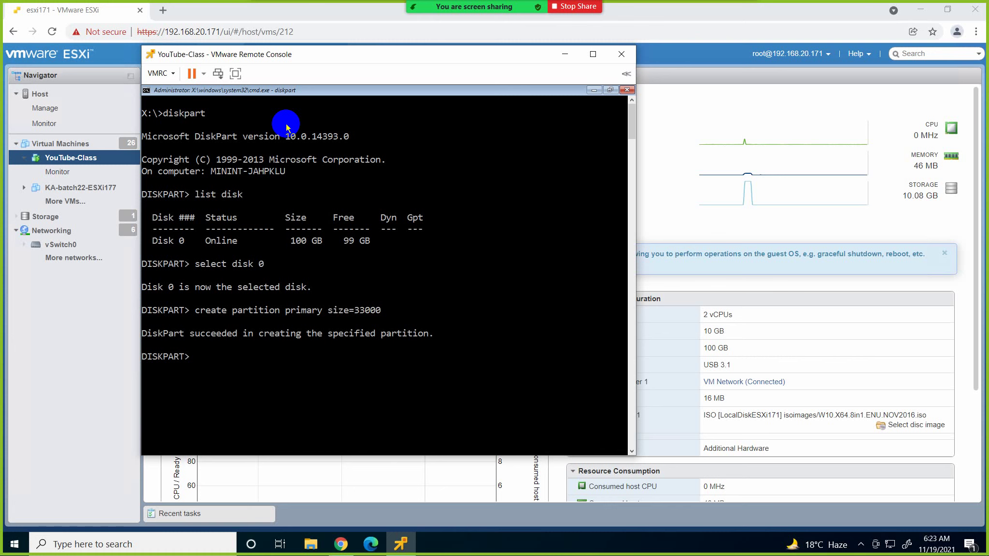
pyautogui.write('create partition extended')
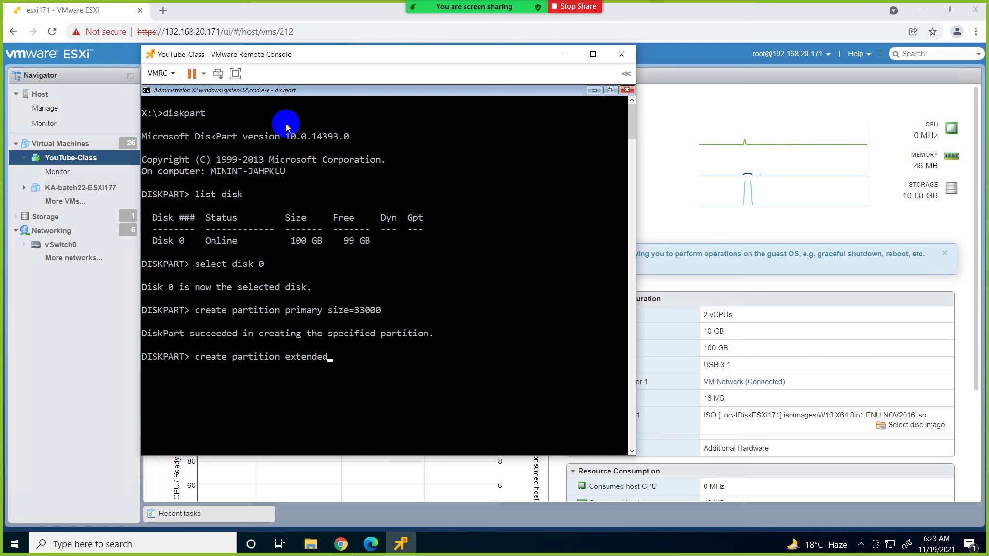
pyautogui.press('Return')
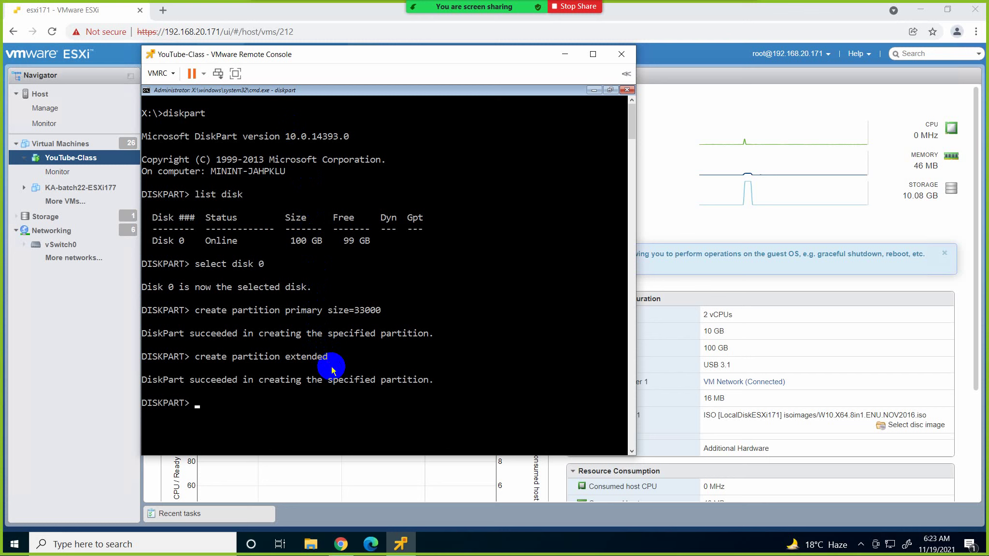
# - List the partitions in DiskPart and select the extended partition, partition 0
pyautogui.write('list partition')
pyautogui.press('Return')
pyautogui.scroll(-4, 332, 370)
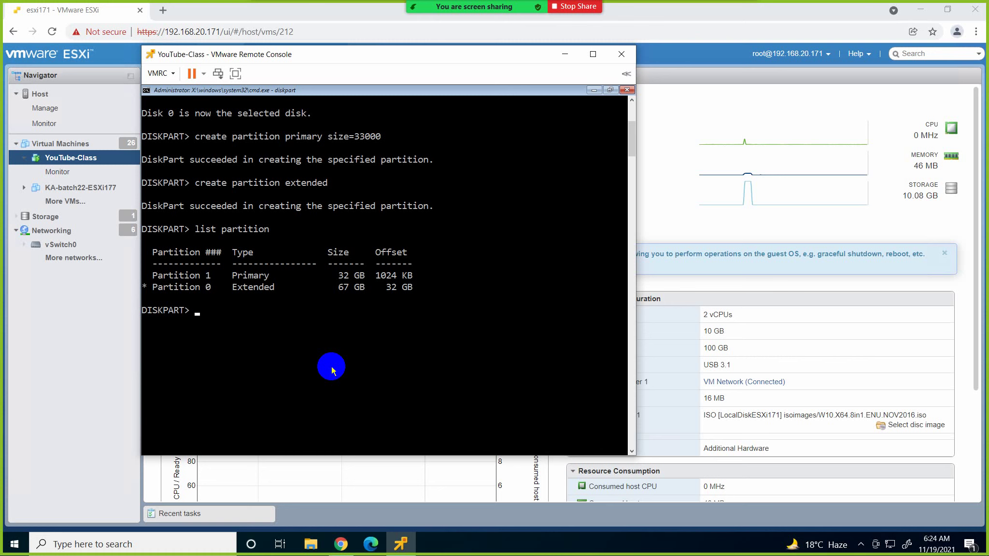
pyautogui.write('select partition 0')
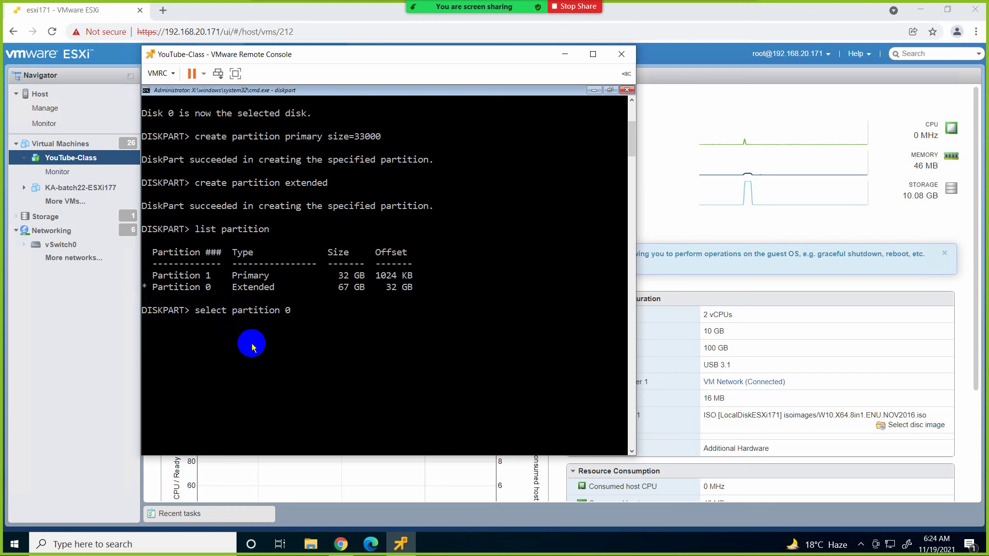
pyautogui.press('Return')
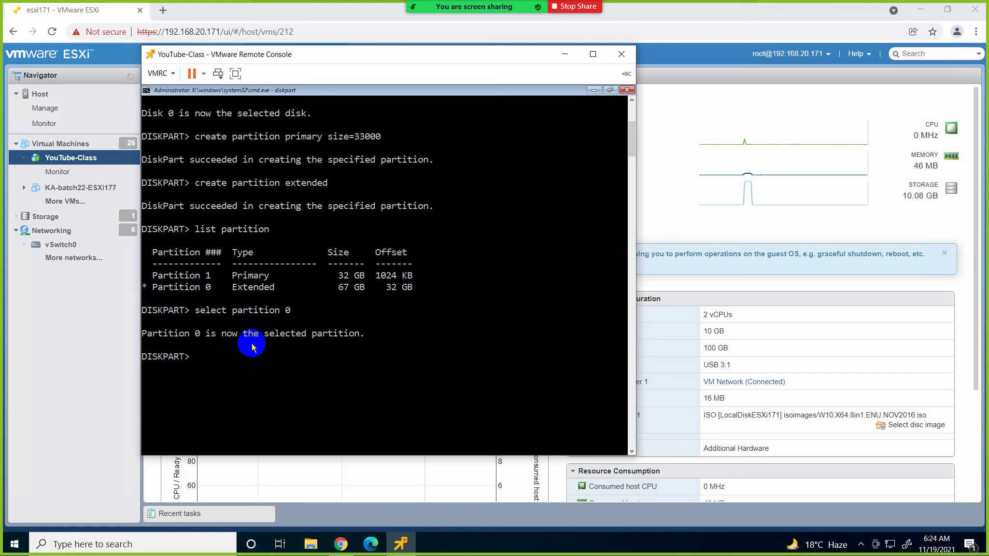
# - Create a logical partition with size=15 inside the extended partition
pyautogui.write('create partition logical size')
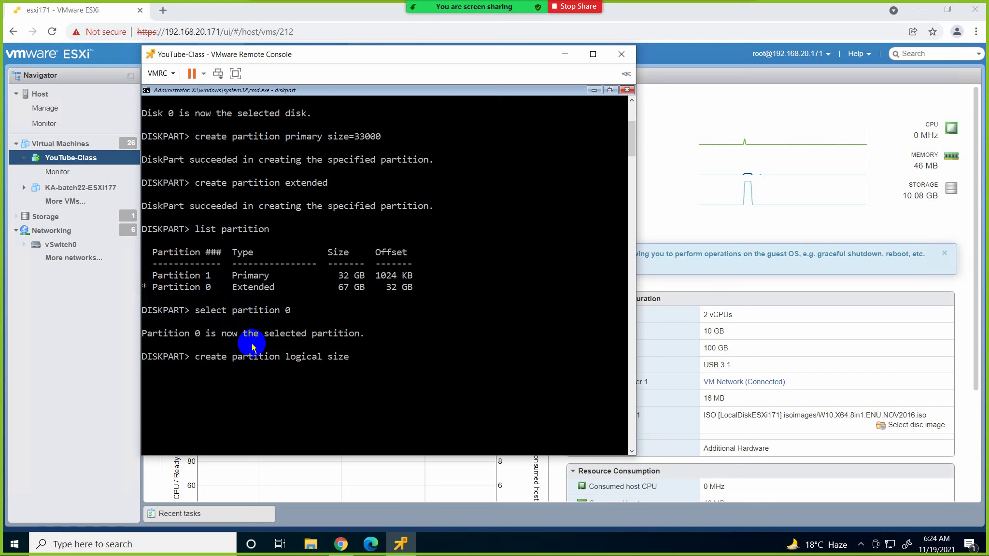
pyautogui.write('=15')
pyautogui.press('Return')
pyautogui.press('Return')
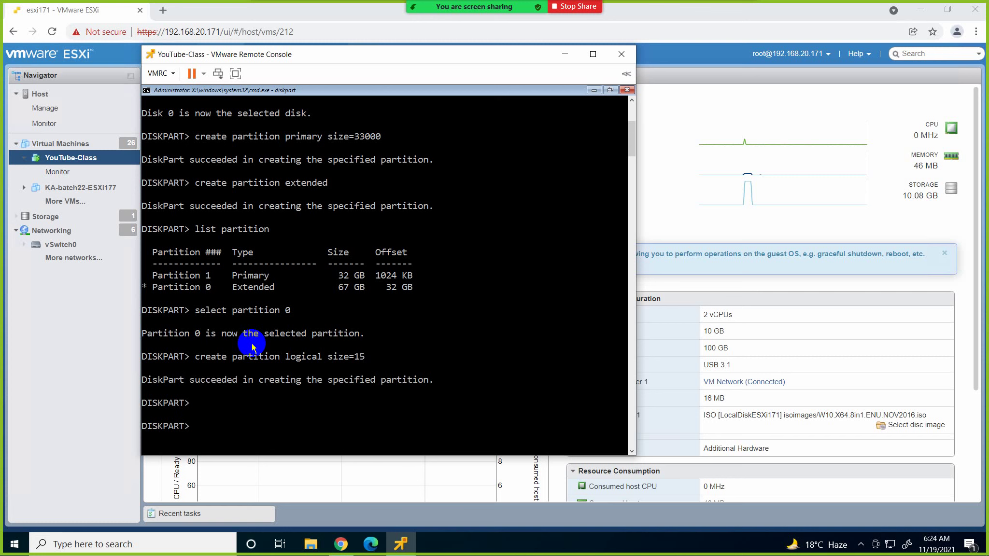
# - Create four logical partitions with size=15000 each inside the extended partition
pyautogui.press('Up')
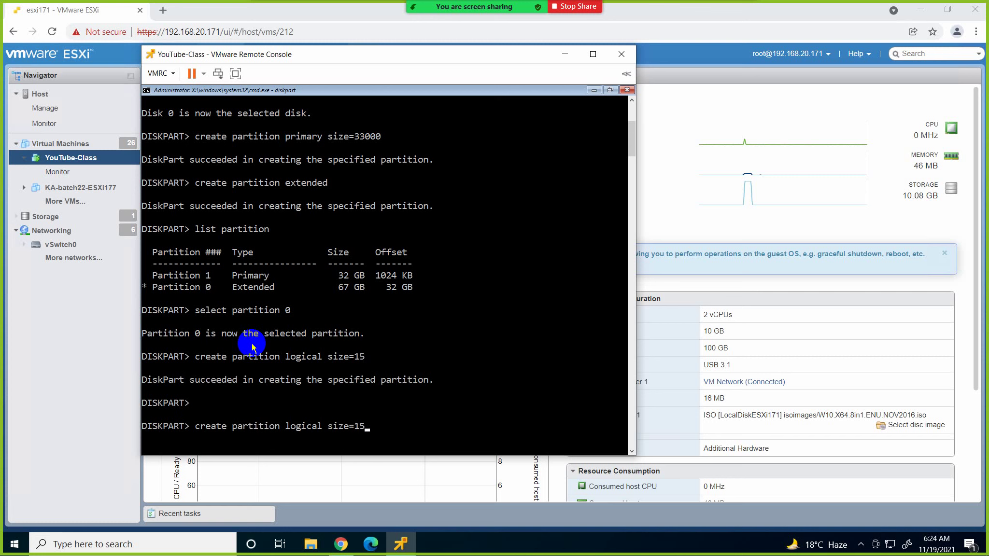
pyautogui.write('000')
pyautogui.press('Return')
pyautogui.press('Up')
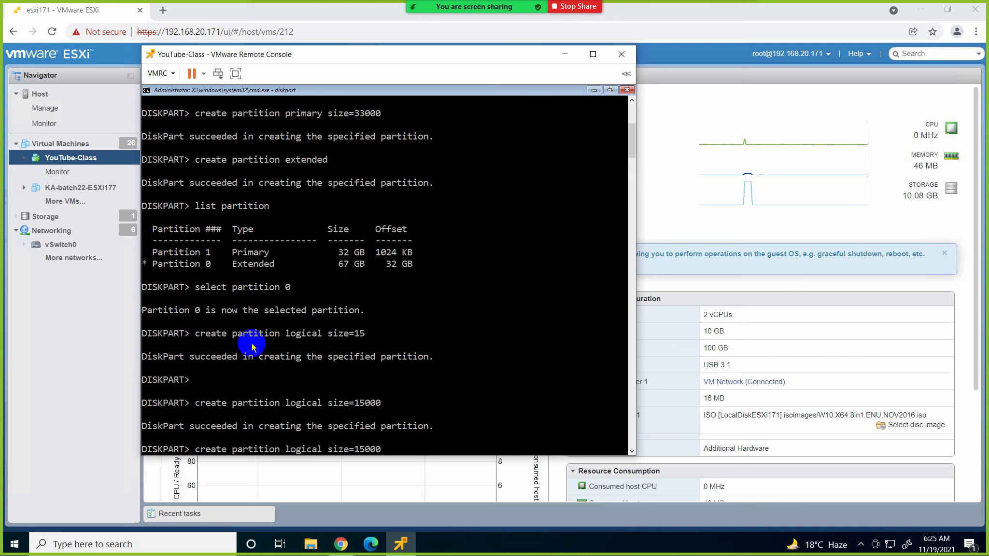
pyautogui.press('Return')
pyautogui.press('Up')
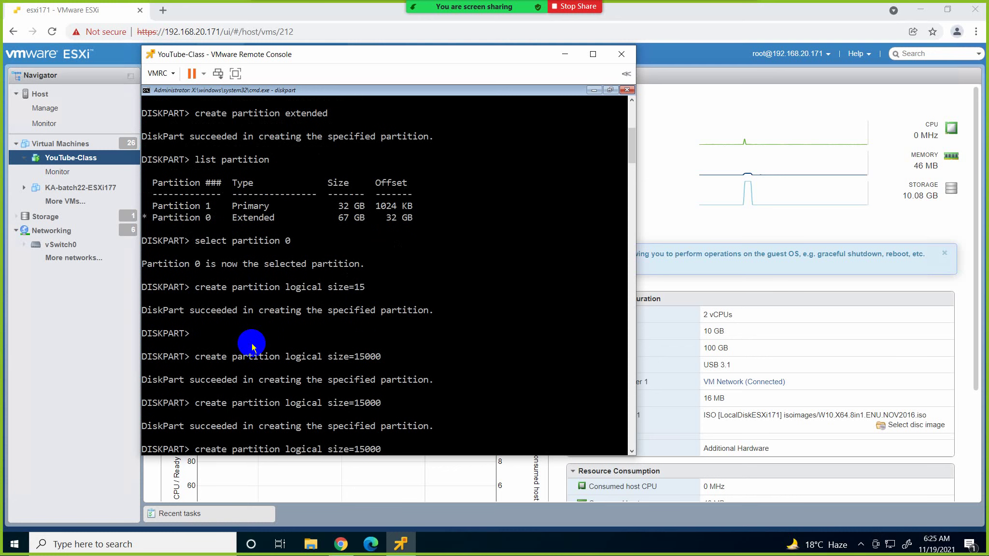
pyautogui.press('Return')
pyautogui.press('Up')
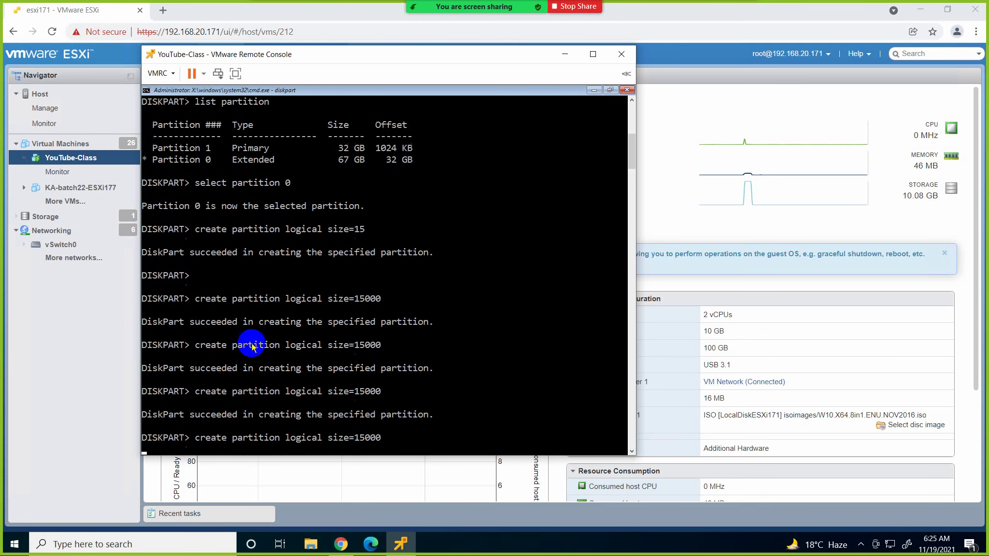
# - Create one more logical partition without a size so that it takes all remaining space in the extended partition
pyautogui.press('Up')
pyautogui.press('BackSpace')
pyautogui.press('BackSpace')
pyautogui.press('BackSpace')
pyautogui.press('BackSpace')
pyautogui.press('BackSpace')
pyautogui.press('BackSpace')
pyautogui.press('BackSpace')
pyautogui.press('BackSpace')
pyautogui.press('BackSpace')
pyautogui.press('BackSpace')
pyautogui.press('BackSpace')
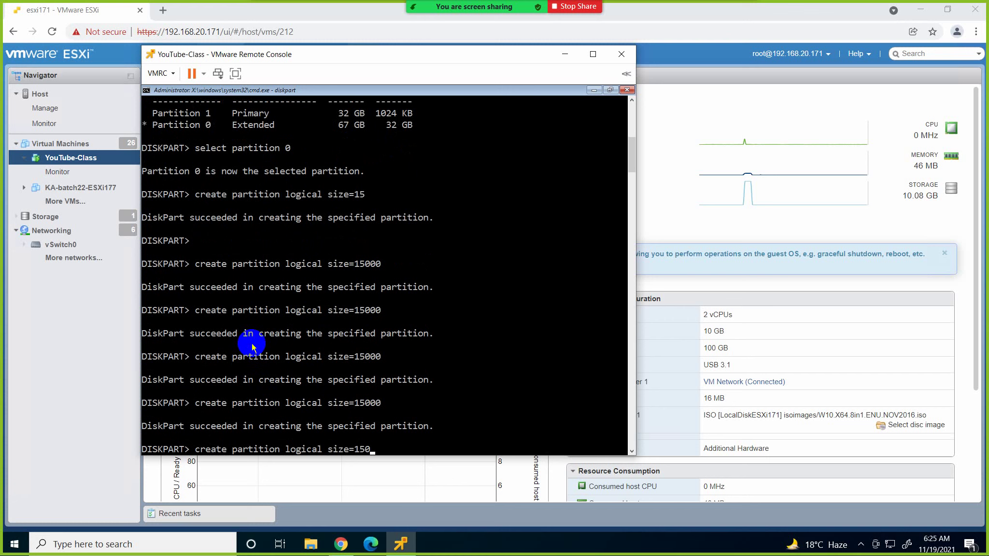
pyautogui.press('BackSpace')
pyautogui.write('l')
pyautogui.press('Return')
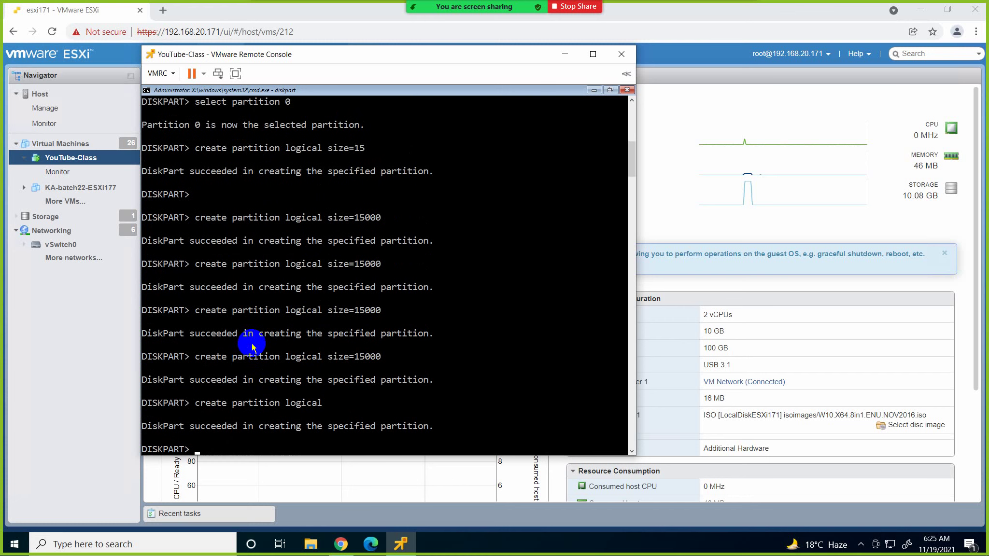
# - List the volumes, then select volume 1 and quick-format it with the NTFS file system
pyautogui.write('list volume')
pyautogui.press('Return')
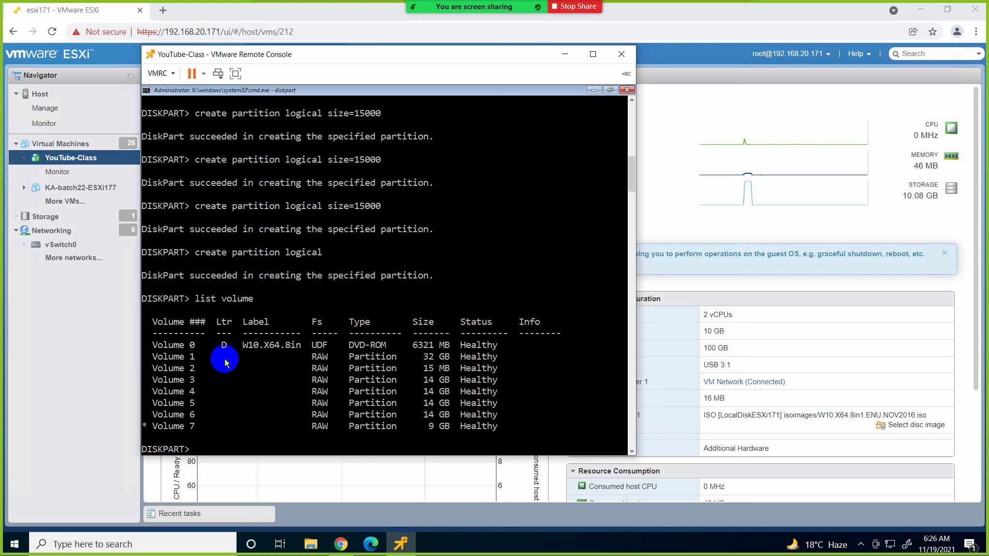
pyautogui.write('select volume 1')
pyautogui.press('Return')
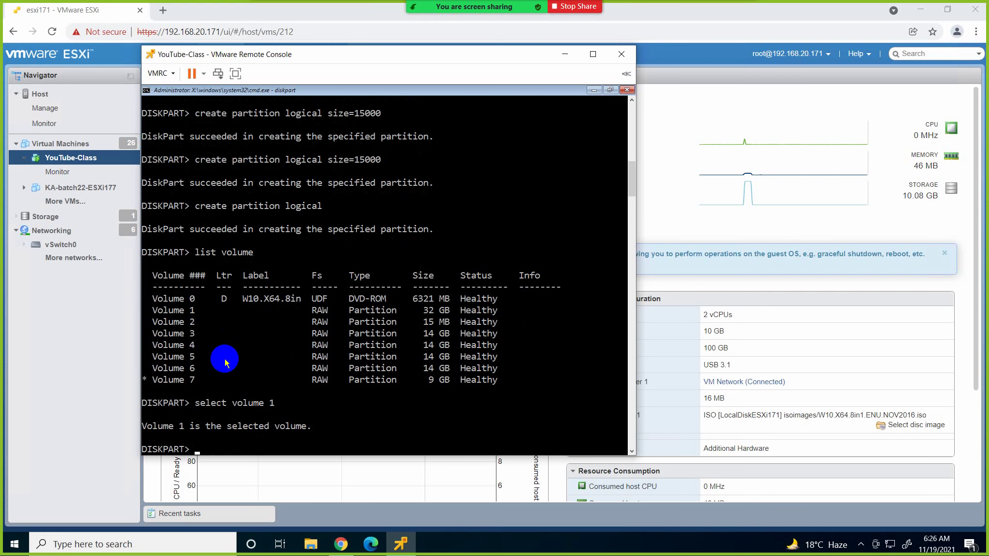
pyautogui.write('format fs=ntfs')
pyautogui.write('quick')
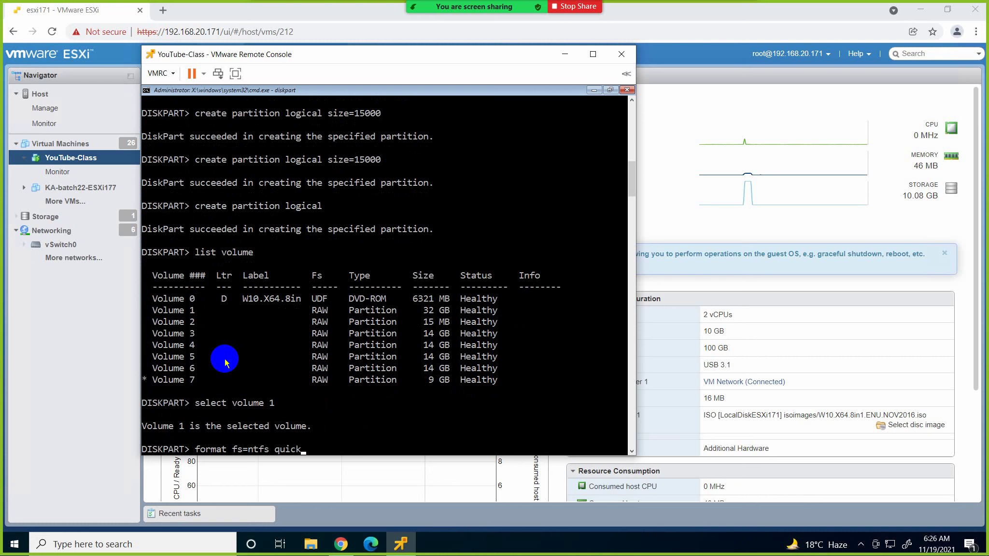
pyautogui.press('Return')
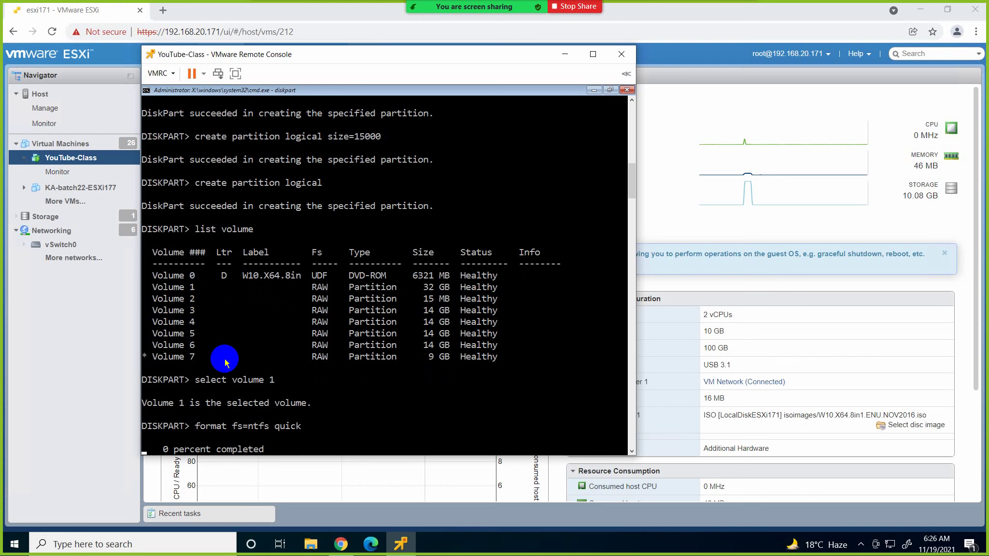
# - Assign drive letter C to volume 1 and list the volumes again
pyautogui.write('as')
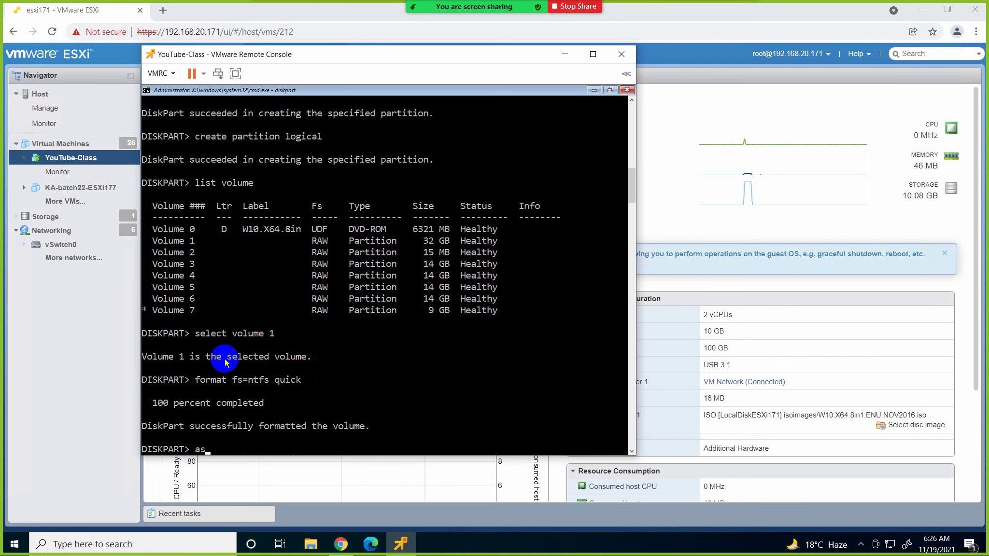
pyautogui.write('sign letter c')
pyautogui.press('Return')
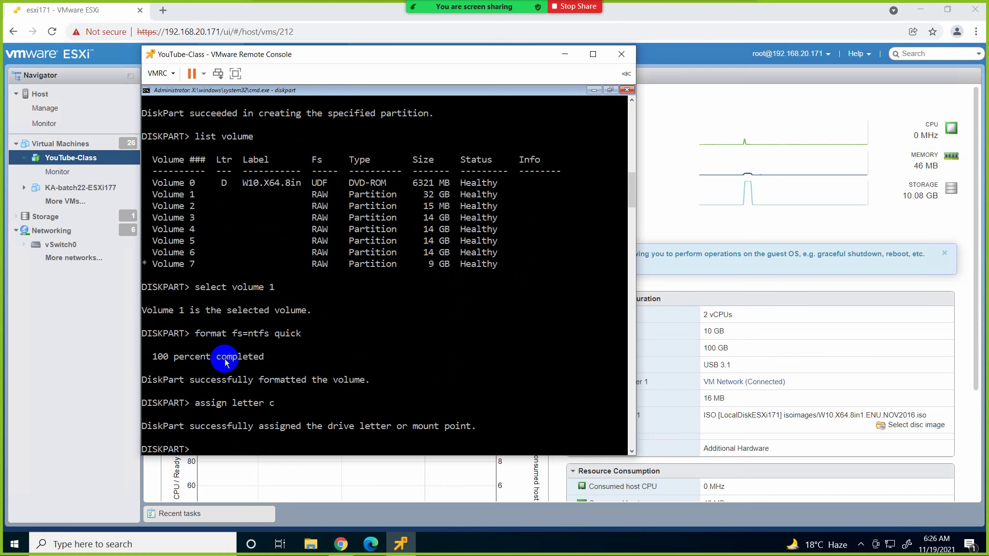
pyautogui.write('list volume')
pyautogui.press('Return')
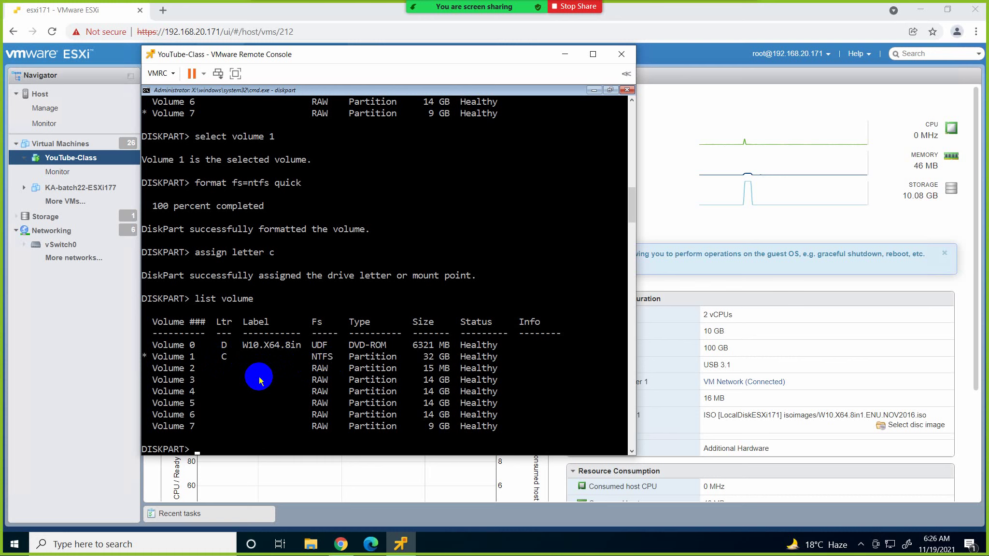
# - Select volume 2 and quick-format it with the NTFS file system
pyautogui.press('Up')
pyautogui.press('Up')
pyautogui.press('Up')
pyautogui.press('Up')
pyautogui.press('BackSpace')
pyautogui.write('2')
pyautogui.press('Return')
pyautogui.press('Up')
pyautogui.press('Up')
pyautogui.press('Up')
pyautogui.press('Up')
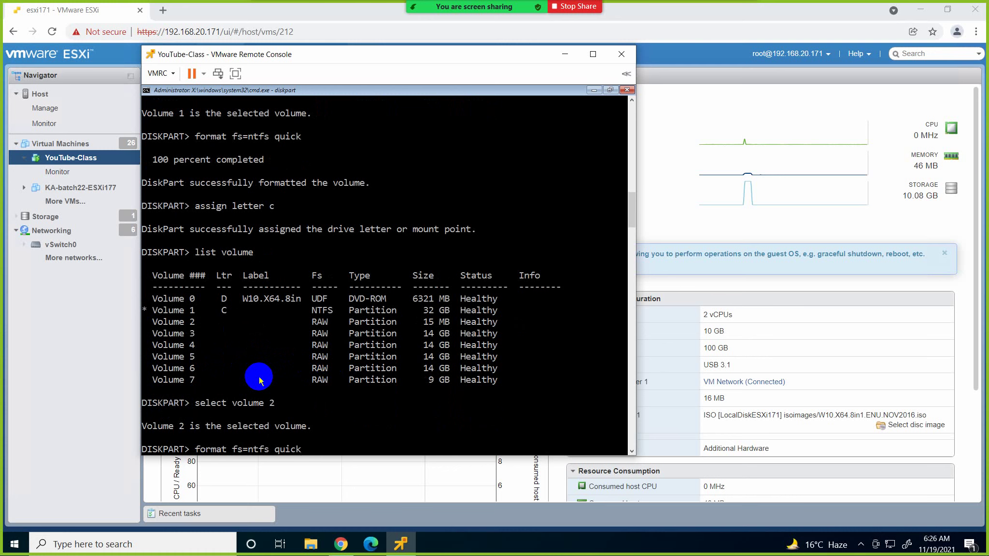
pyautogui.press('Return')
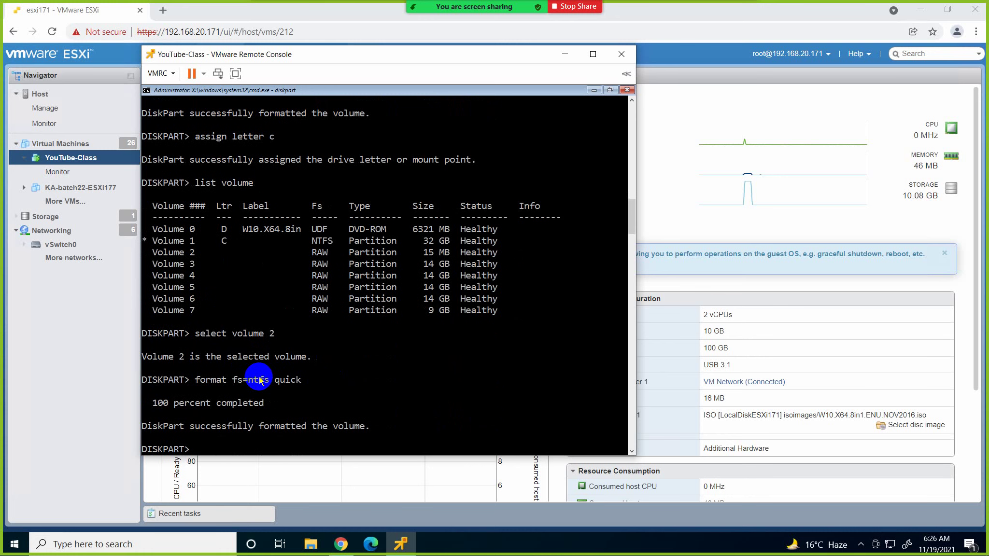
# - Assign drive letter E to the selected volume 2
pyautogui.press('Up')
pyautogui.press('Up')
pyautogui.press('Up')
pyautogui.press('Up')
pyautogui.press('Up')
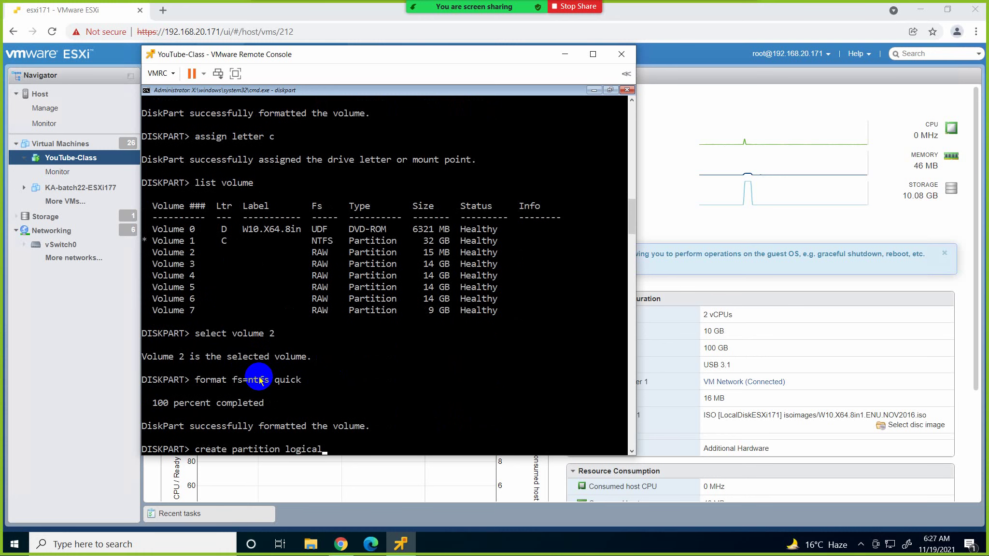
pyautogui.press('Up')
pyautogui.press('Down')
pyautogui.press('Down')
pyautogui.press('Down')
pyautogui.press('Down')
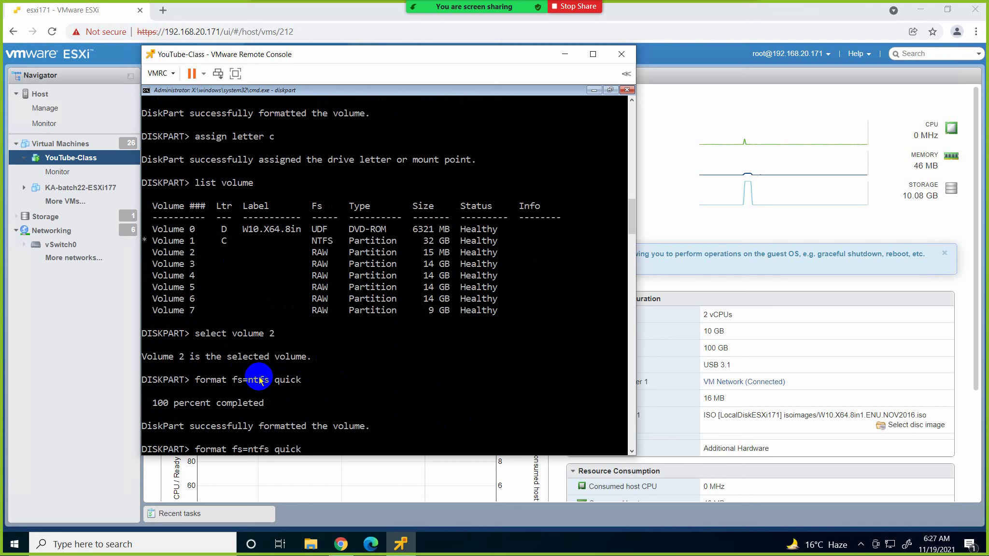
pyautogui.press('Down')
pyautogui.press('BackSpace')
pyautogui.write('etter e')
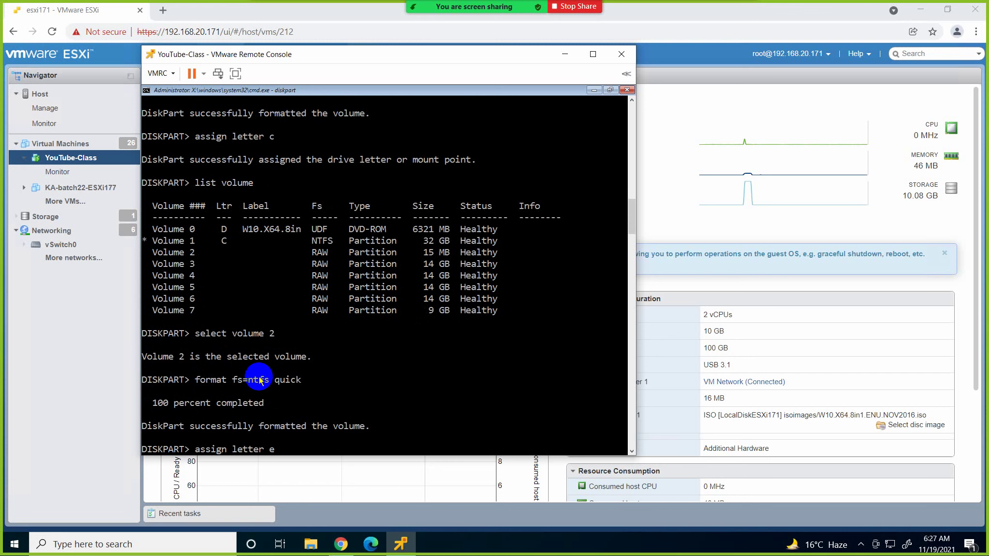
pyautogui.press('Return')
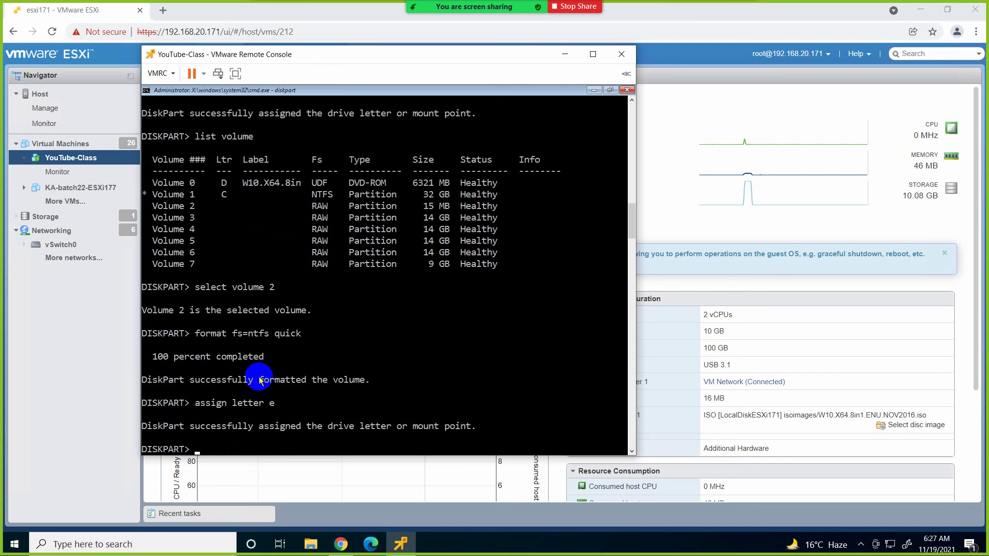
# - Exit DiskPart and close the command prompt to return to Windows Setup
pyautogui.write('exit')
pyautogui.press('Return')
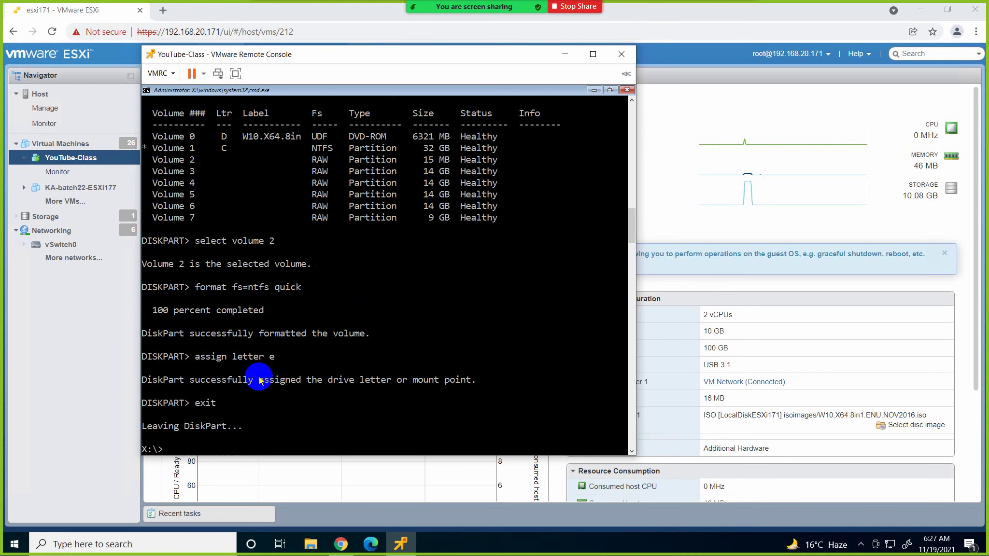
pyautogui.write('exit')
pyautogui.press('Return')
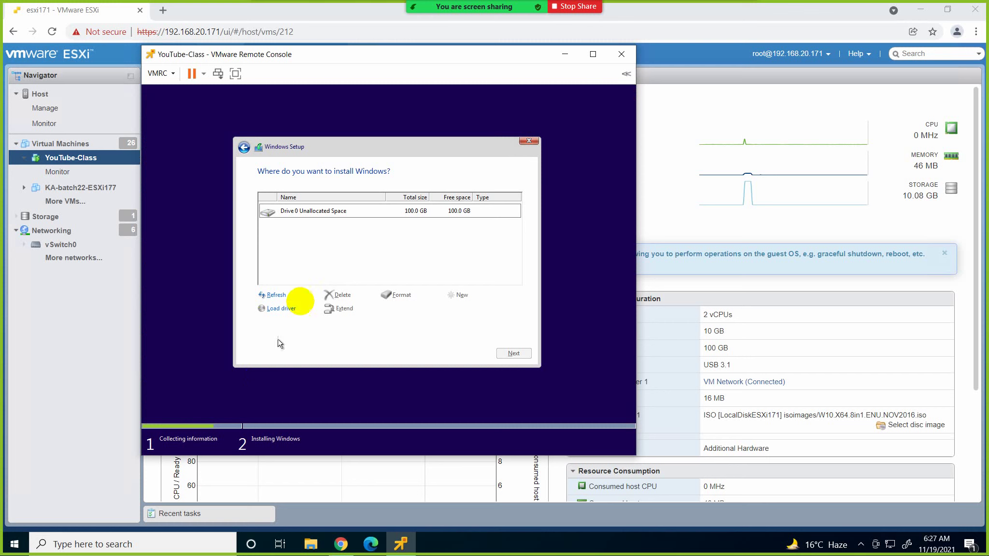
# - Refresh the drive list in Windows Setup and start installing Windows on Drive 0 Partition 1
pyautogui.click(289, 295)
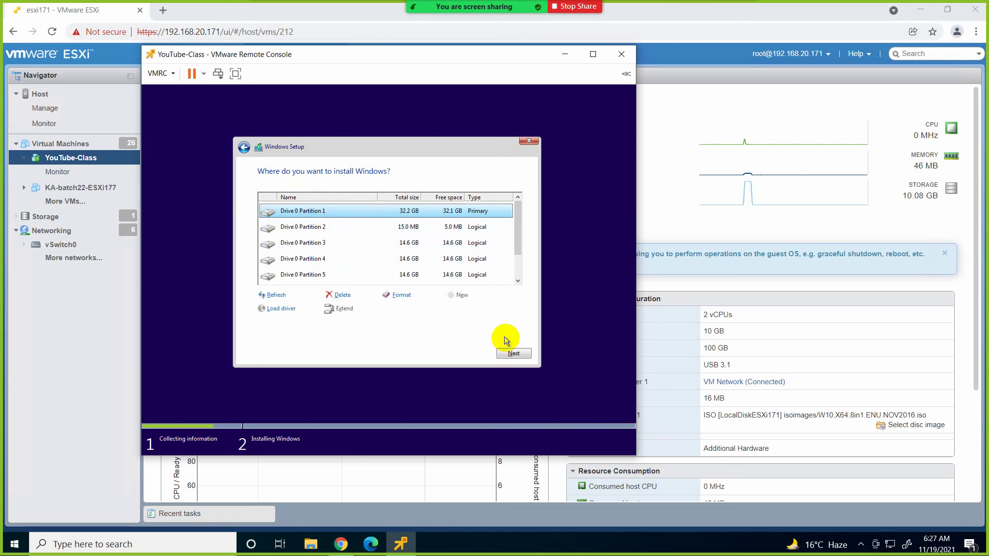
pyautogui.click(511, 353)
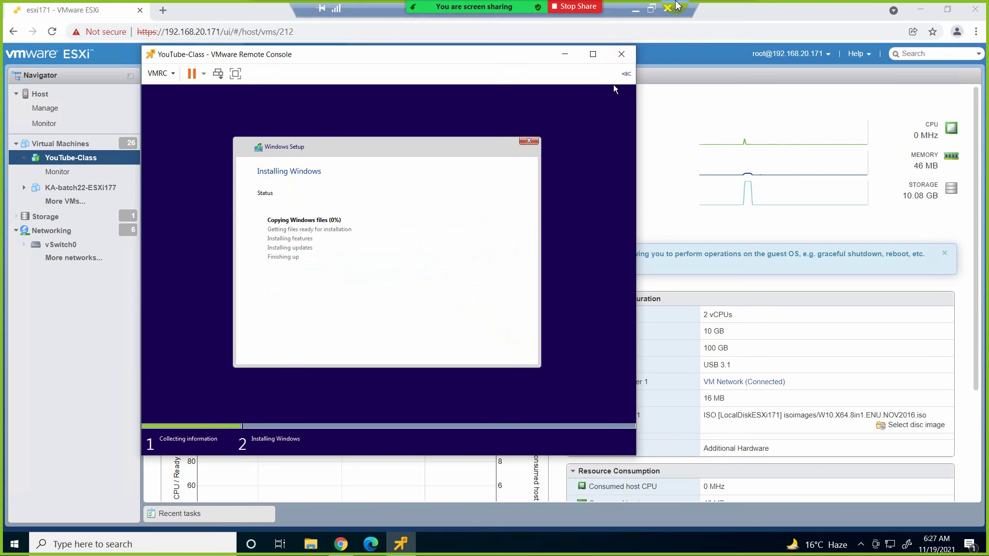
# - Leave the remote session and switch to Chrome on the local computer to show the trainer's YouTube playlists and Facebook page
pyautogui.click(636, 13)
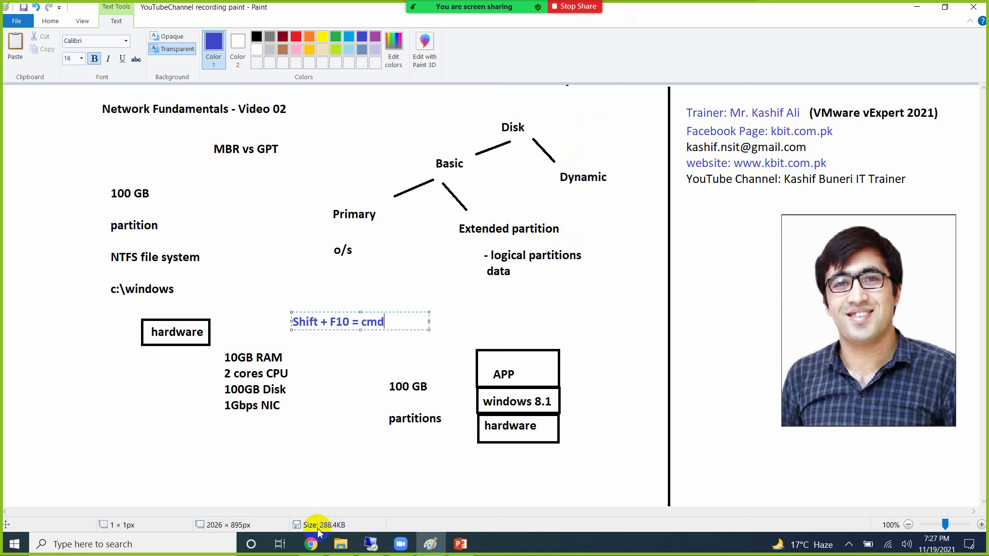
pyautogui.moveTo(311, 543)
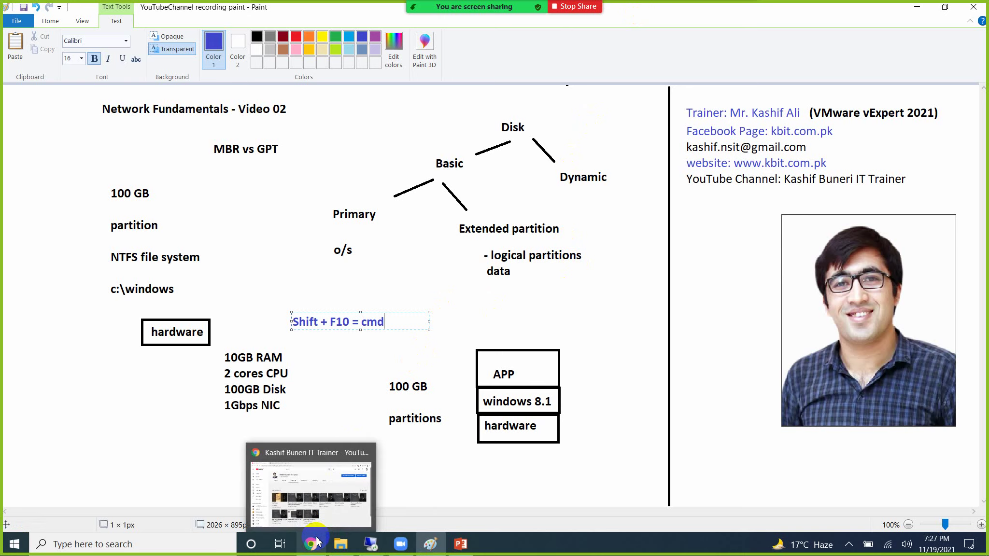
pyautogui.click(314, 497)
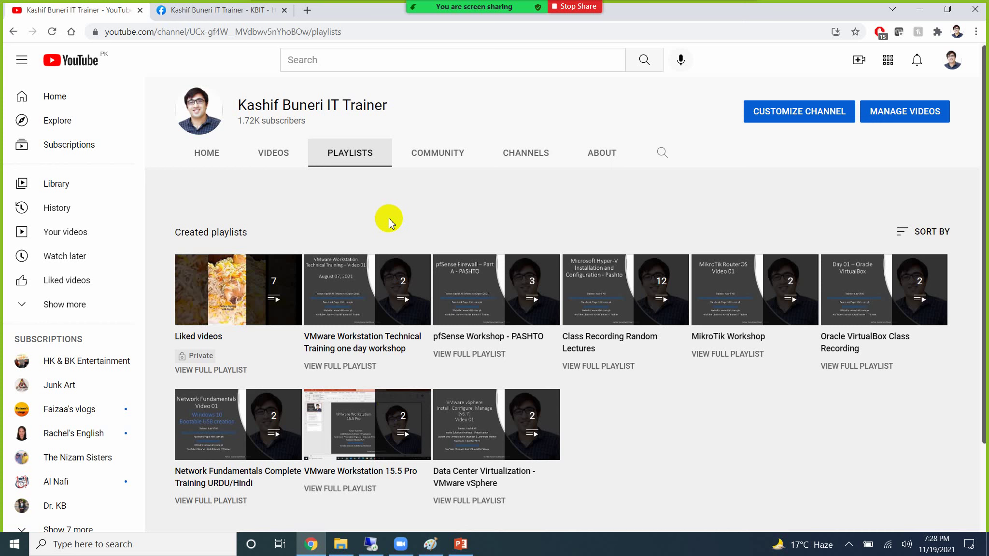
pyautogui.click(241, 11)
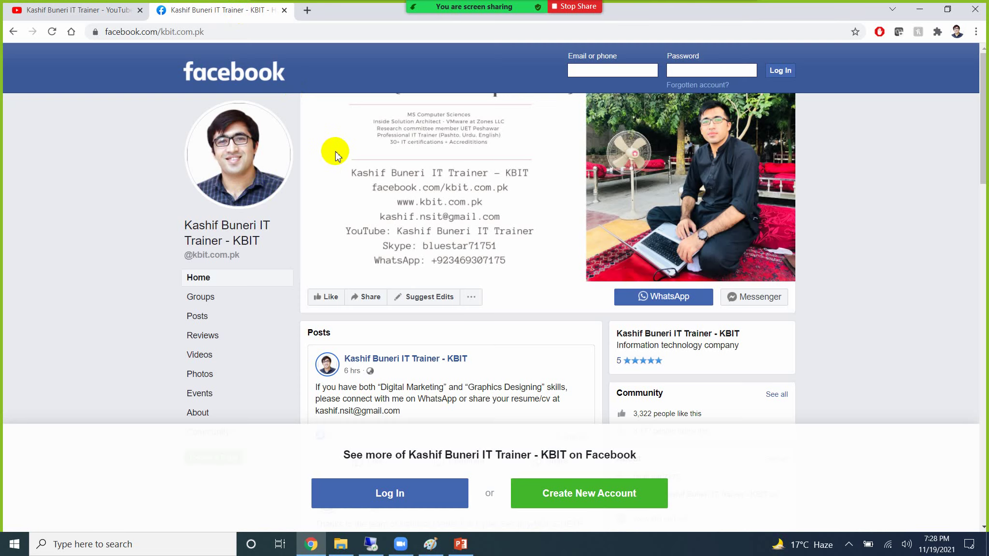